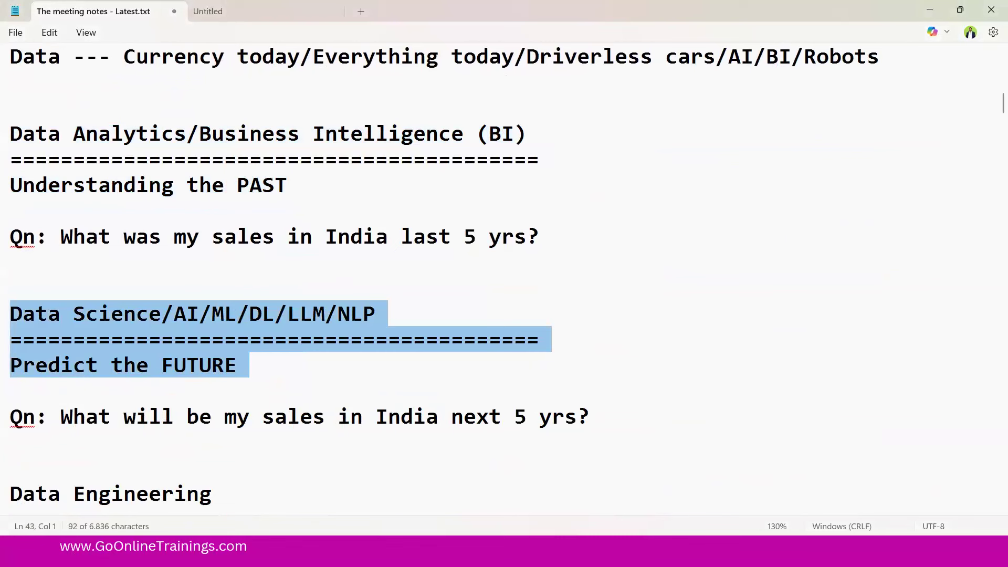
Highlight the last-5-years question, the words Data Analytics, the next-5-years question and the AI/ML/DL/LLM/NLP list in the notes
click(5, 237)
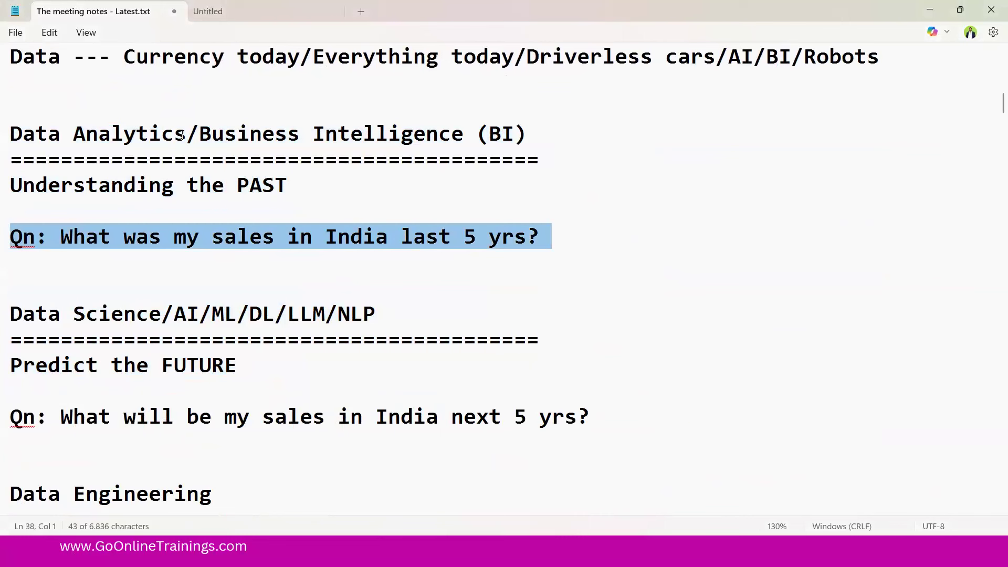
drag(188, 135, 9, 135)
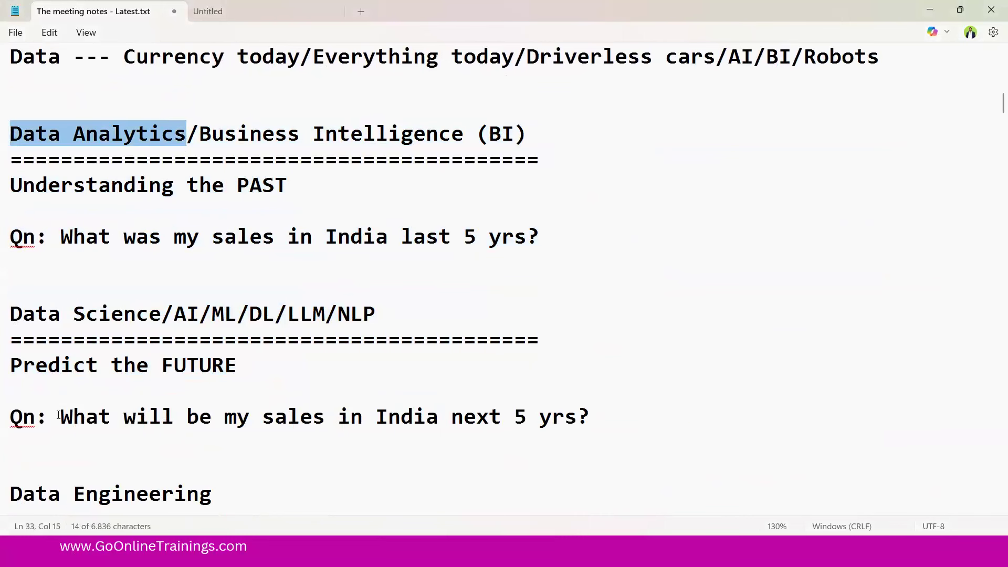
drag(59, 415, 418, 442)
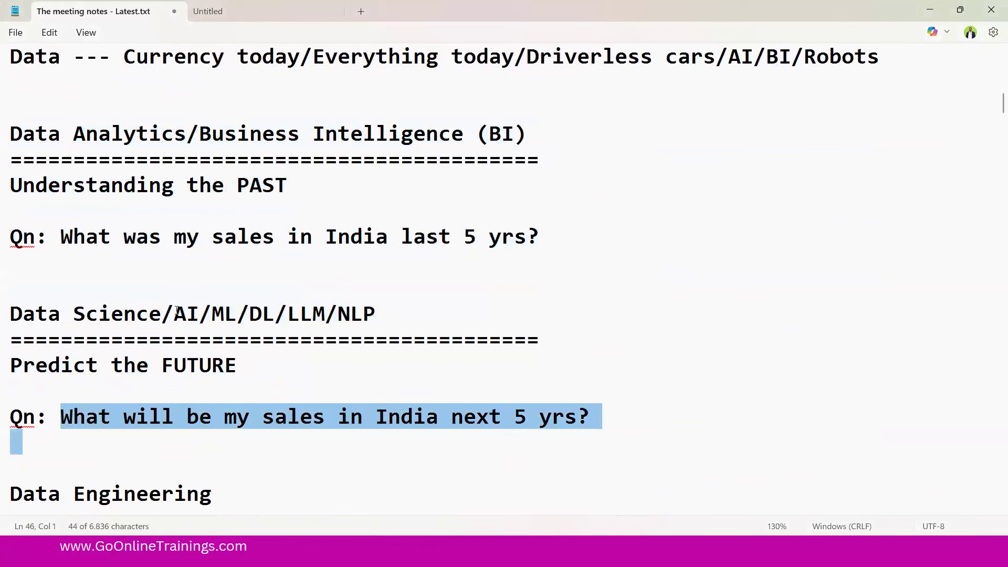
drag(174, 313, 421, 328)
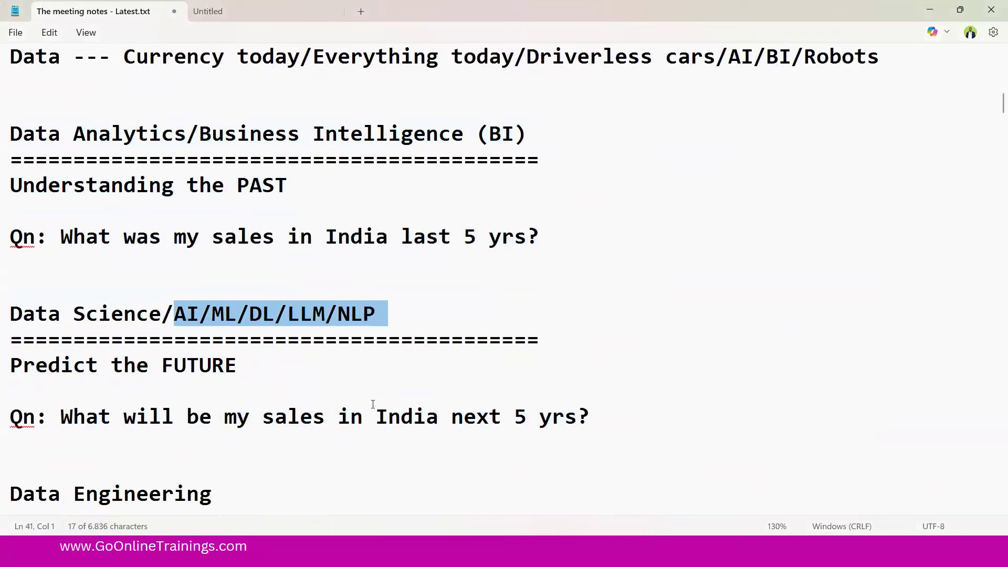
Highlight the word Collect and the whole Data Engineering section through Store data
scroll(373, 404, down, 1)
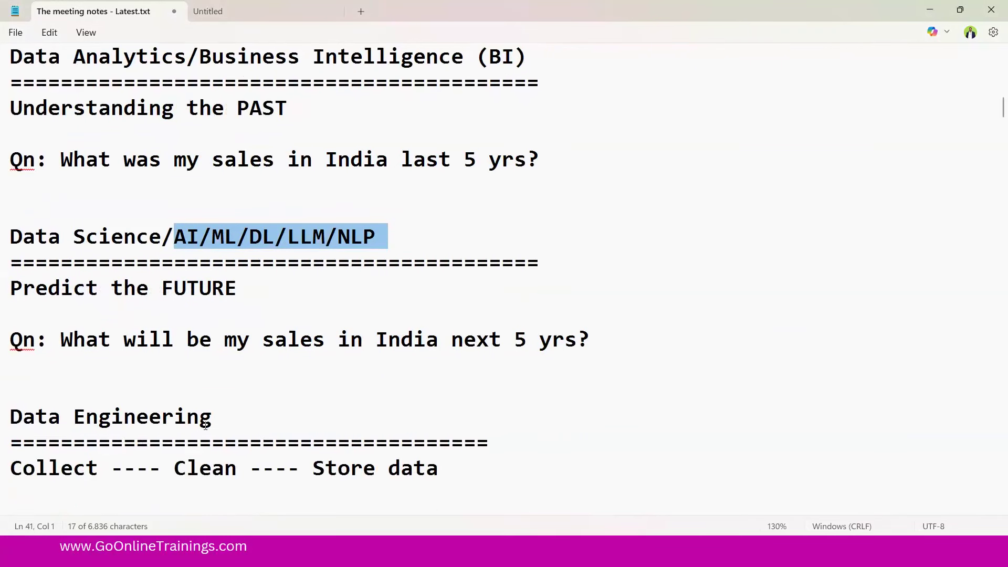
double_click(100, 467)
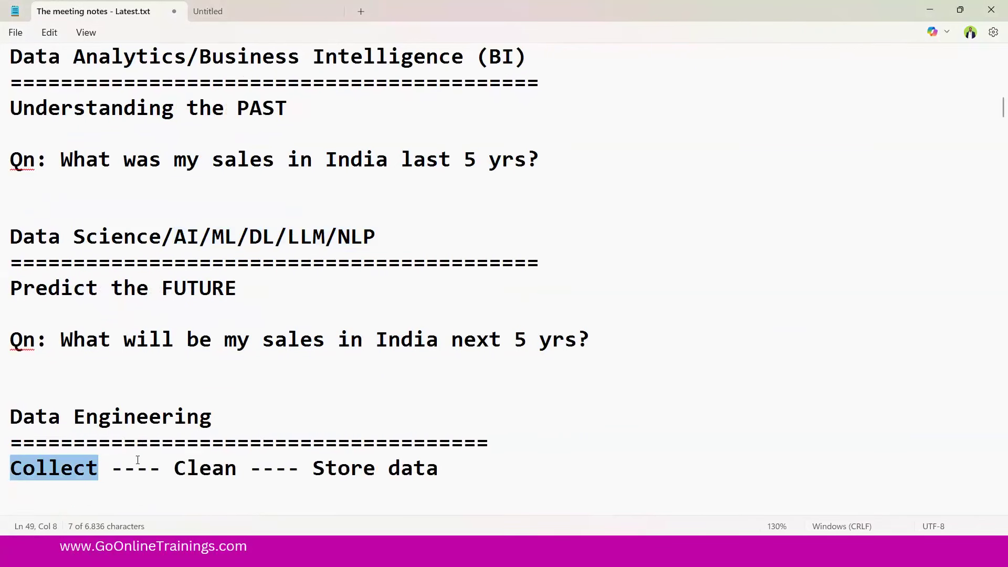
drag(181, 465, 10, 389)
click(439, 469)
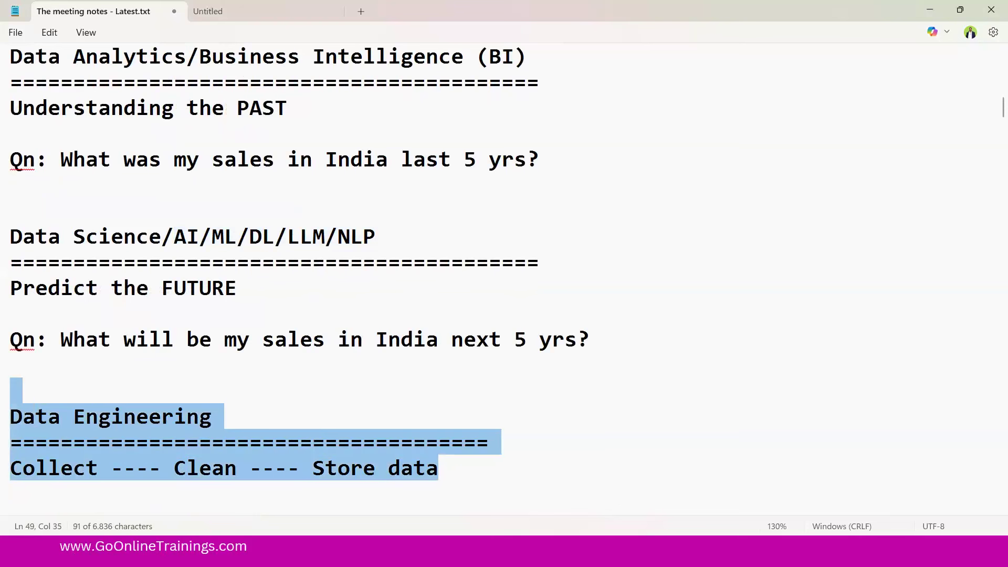
Draw a red stick figure in the empty area beside the notes and label it with an underlined DE
click(974, 300)
mouse_move(791, 289)
mouse_down()
mouse_move(765, 322)
mouse_move(785, 285)
mouse_up()
drag(780, 304, 790, 384)
drag(798, 341, 759, 368)
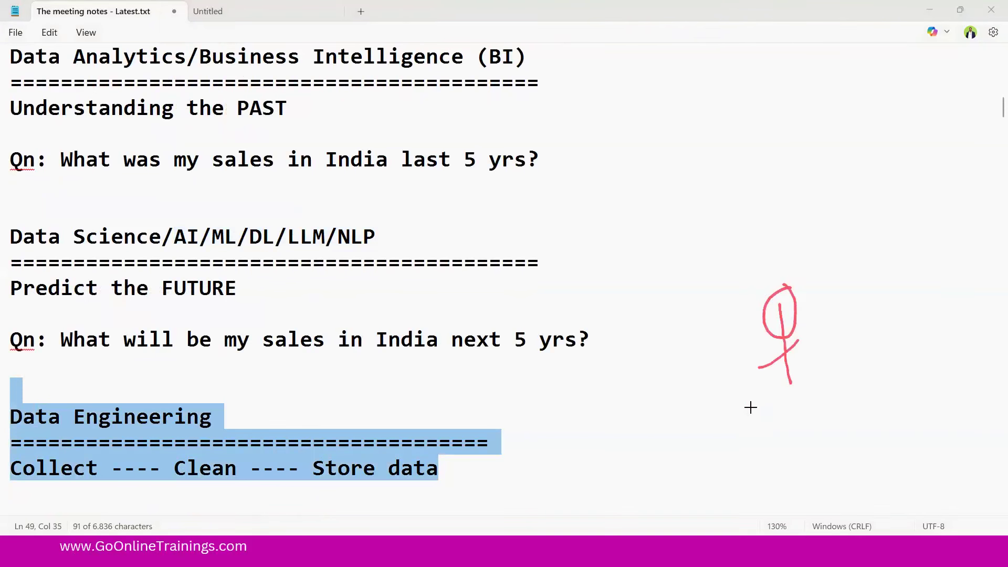
mouse_move(749, 403)
mouse_down()
mouse_move(750, 429)
mouse_move(790, 430)
mouse_move(819, 452)
mouse_up()
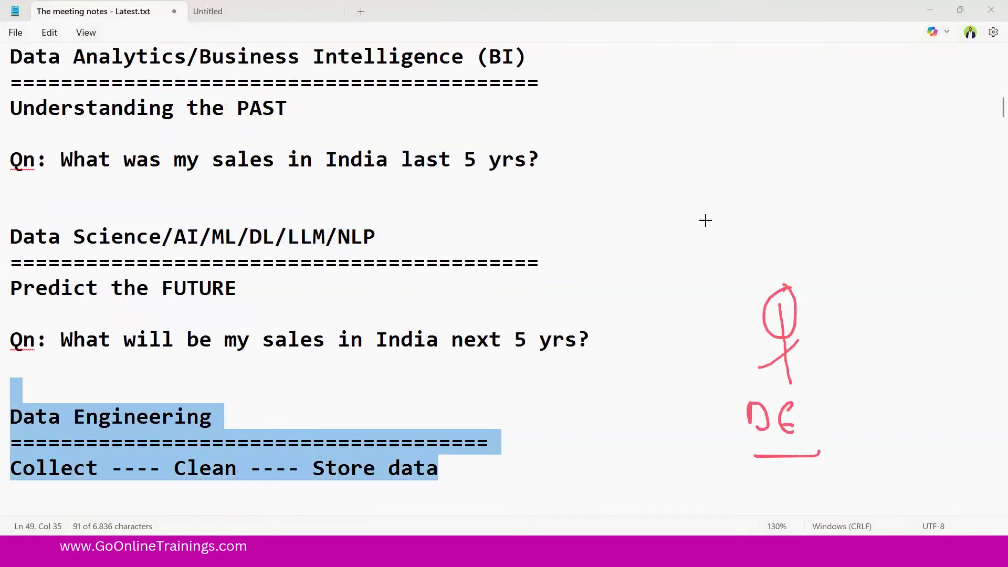
Draw an arrow from the stick figure up to a circled AI label
drag(705, 220, 784, 288)
mouse_move(703, 249)
mouse_down()
mouse_move(698, 212)
mouse_move(733, 215)
mouse_up()
mouse_move(681, 194)
mouse_down()
mouse_move(683, 169)
mouse_move(706, 200)
mouse_move(704, 180)
mouse_move(680, 194)
mouse_move(720, 158)
mouse_up()
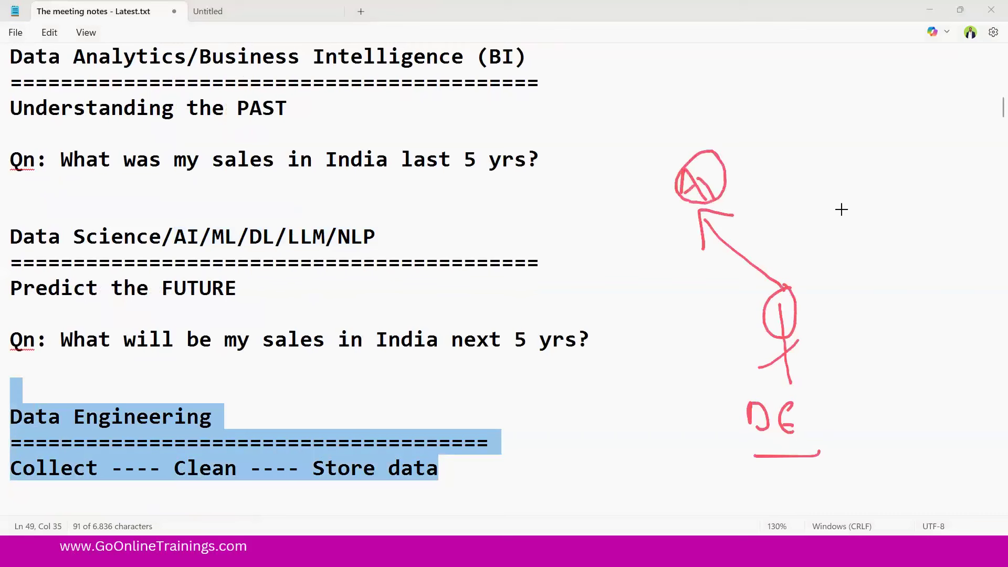
Draw a second arrow from the stick figure to a circled, underlined BI label and write DA beneath it
mouse_move(789, 290)
mouse_down()
mouse_move(846, 199)
mouse_move(857, 220)
mouse_up()
drag(859, 168, 864, 197)
mouse_move(865, 167)
mouse_down()
mouse_move(881, 194)
mouse_move(916, 194)
mouse_up()
mouse_move(905, 137)
mouse_down()
mouse_move(869, 224)
mouse_move(918, 143)
mouse_up()
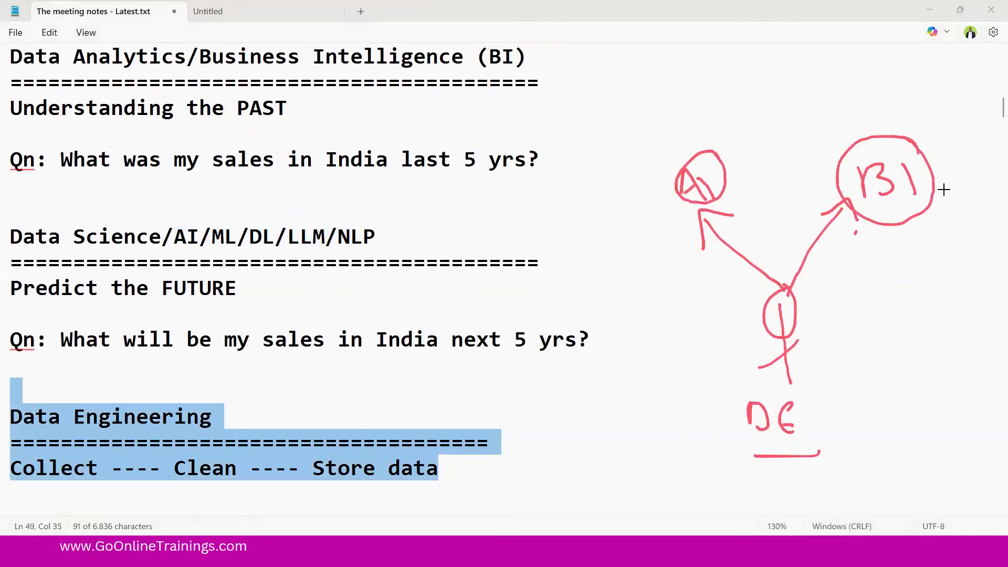
drag(944, 190, 856, 232)
drag(896, 231, 896, 253)
mouse_move(897, 231)
mouse_down()
mouse_move(911, 254)
mouse_move(945, 261)
mouse_move(940, 241)
mouse_up()
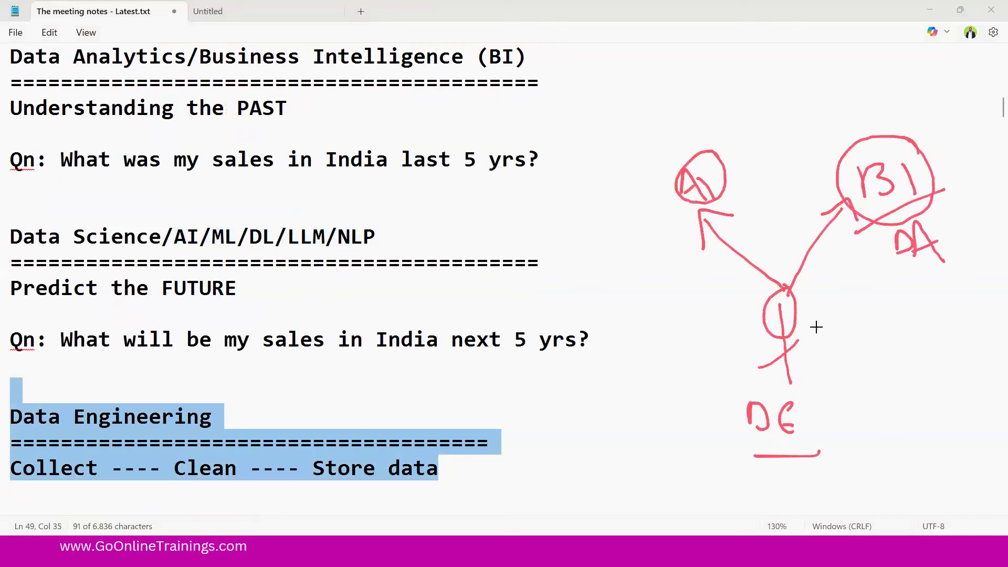
Write Data beside the stick figure and circle the DE label
mouse_move(812, 309)
mouse_down()
mouse_move(820, 345)
mouse_move(851, 332)
mouse_move(865, 302)
mouse_move(882, 310)
mouse_up()
drag(894, 312, 894, 328)
mouse_move(788, 453)
mouse_down()
mouse_move(804, 391)
mouse_move(821, 450)
mouse_up()
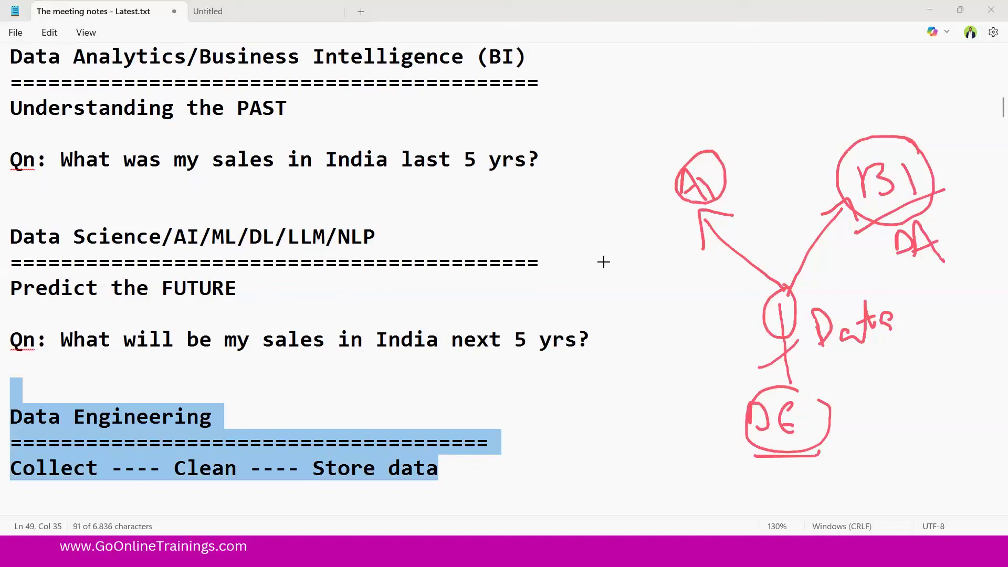
Write Chef beside both the AI and BI circles and underline each one
drag(603, 193, 611, 224)
mouse_move(625, 178)
mouse_down()
mouse_move(621, 225)
mouse_move(635, 220)
mouse_move(667, 239)
mouse_up()
drag(657, 220, 683, 206)
drag(794, 157, 797, 187)
mouse_move(811, 146)
mouse_down()
mouse_move(809, 189)
mouse_move(838, 181)
mouse_move(832, 203)
mouse_move(851, 174)
mouse_up()
drag(628, 250, 679, 237)
drag(785, 211, 836, 205)
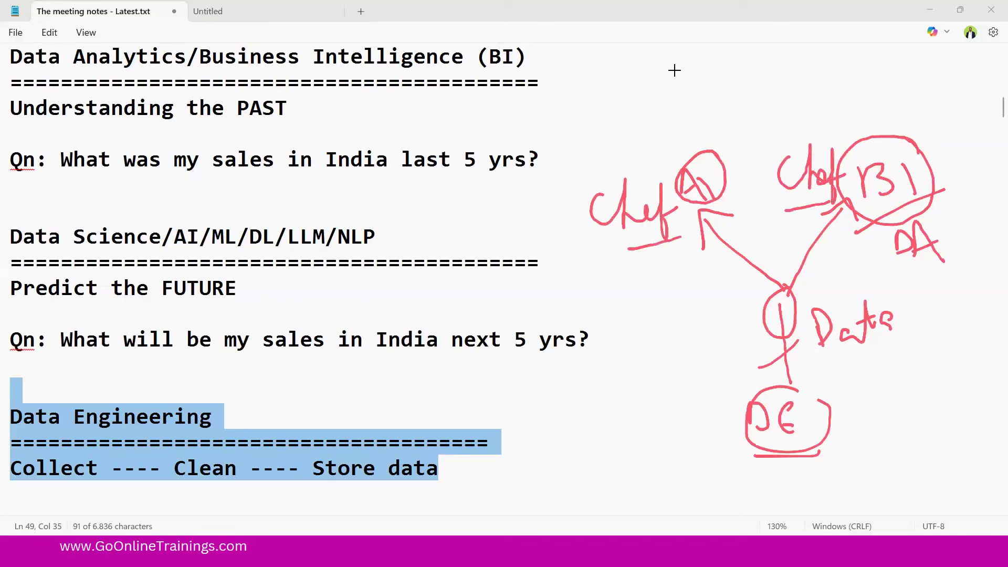
Write an underlined 1000 above the AI circle and draw a second ring around both AI and BI
mouse_move(674, 66)
mouse_down()
mouse_move(679, 100)
mouse_move(702, 79)
mouse_move(729, 79)
mouse_up()
drag(672, 126, 749, 109)
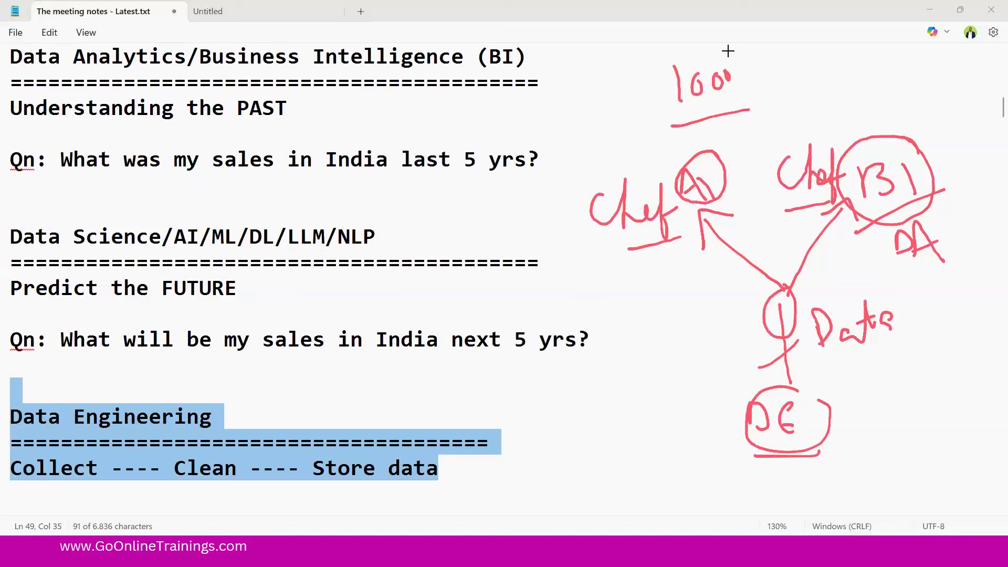
mouse_move(721, 135)
mouse_down()
mouse_move(661, 158)
mouse_move(735, 147)
mouse_up()
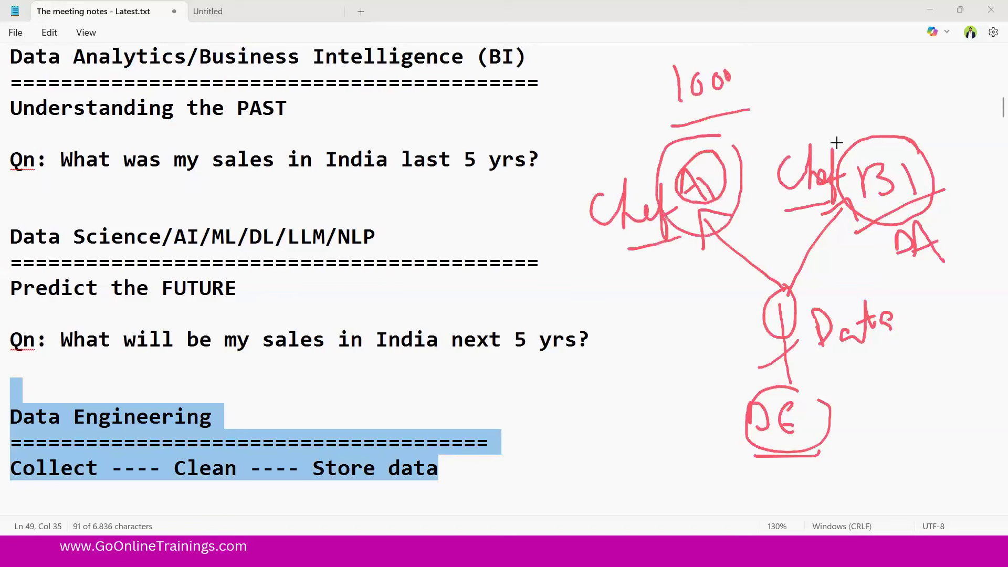
mouse_move(837, 142)
mouse_down()
mouse_move(817, 208)
mouse_move(906, 167)
mouse_up()
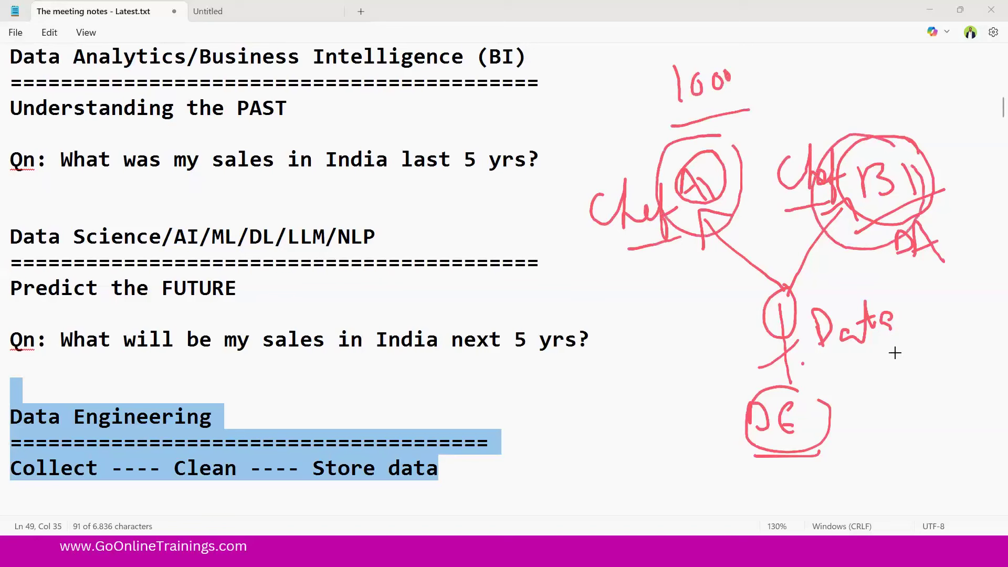
Underline the handwritten Data label and the words Collect, Clean and Store data in the notes
drag(895, 351, 791, 383)
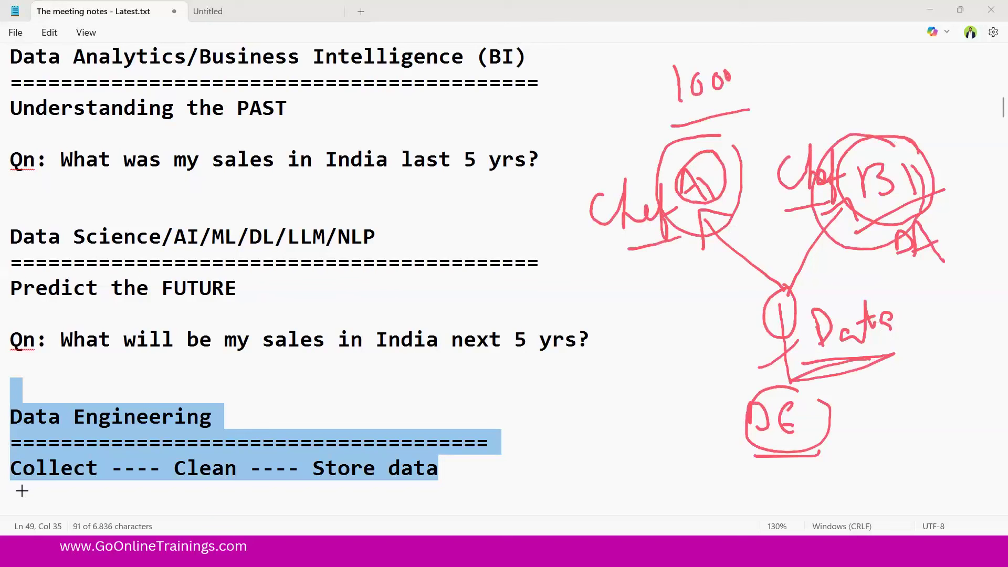
drag(21, 492, 79, 493)
drag(153, 493, 237, 494)
drag(317, 489, 428, 489)
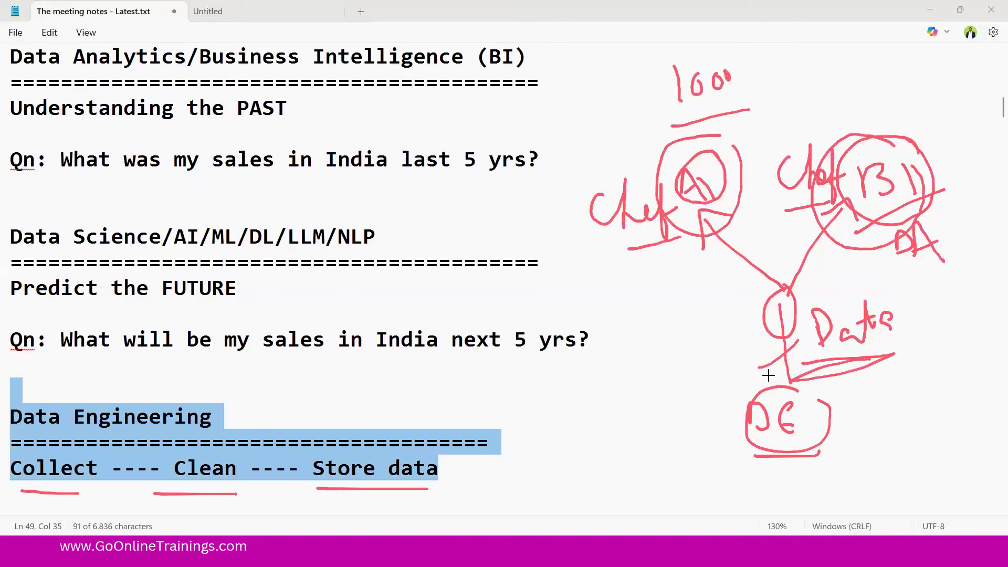
Draw a small circled mark beside the stick figure linked to AI and BI, and clear all screen drawings
mouse_move(728, 311)
mouse_down()
mouse_move(749, 338)
mouse_move(739, 331)
mouse_up()
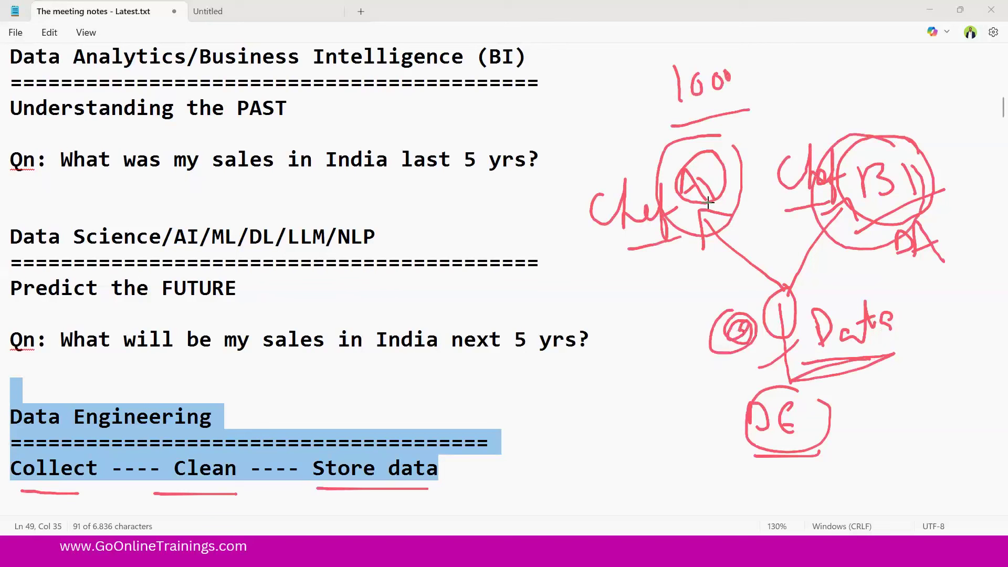
mouse_move(708, 204)
mouse_down()
mouse_move(741, 327)
mouse_move(850, 195)
mouse_up()
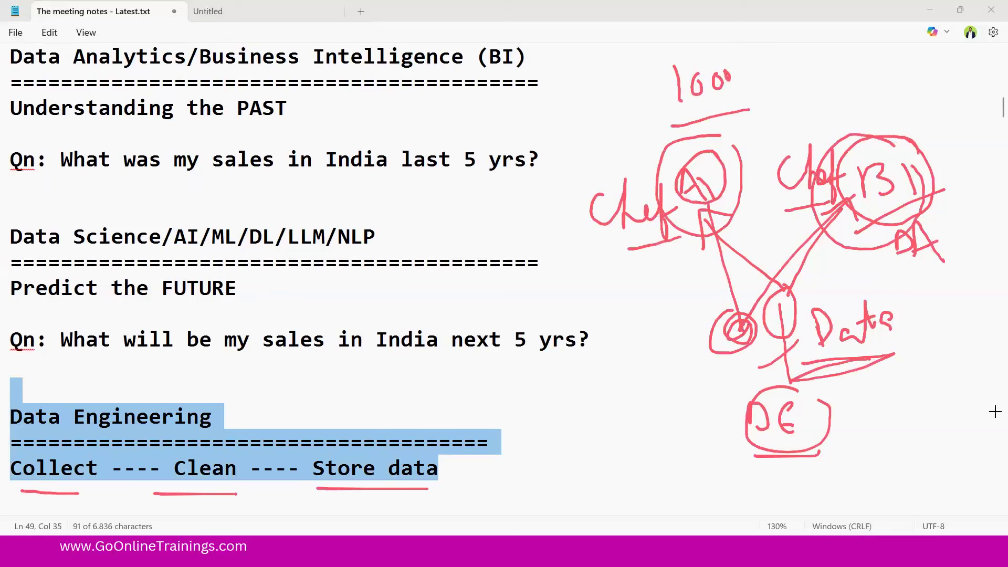
key(e)
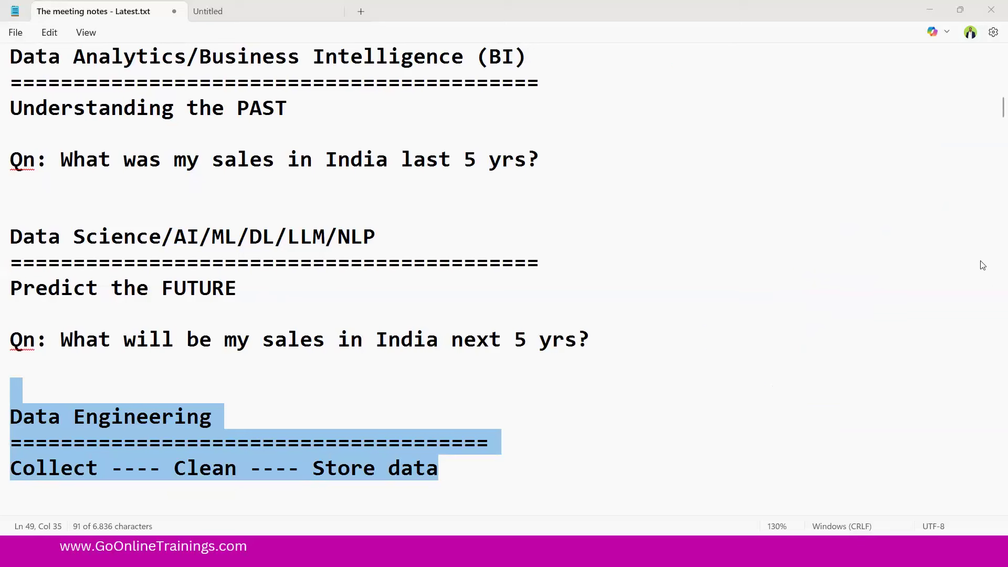
Add the line "Size ...?" under the Demo2 heading
scroll(725, 361, down, 4)
scroll(727, 361, down, 15)
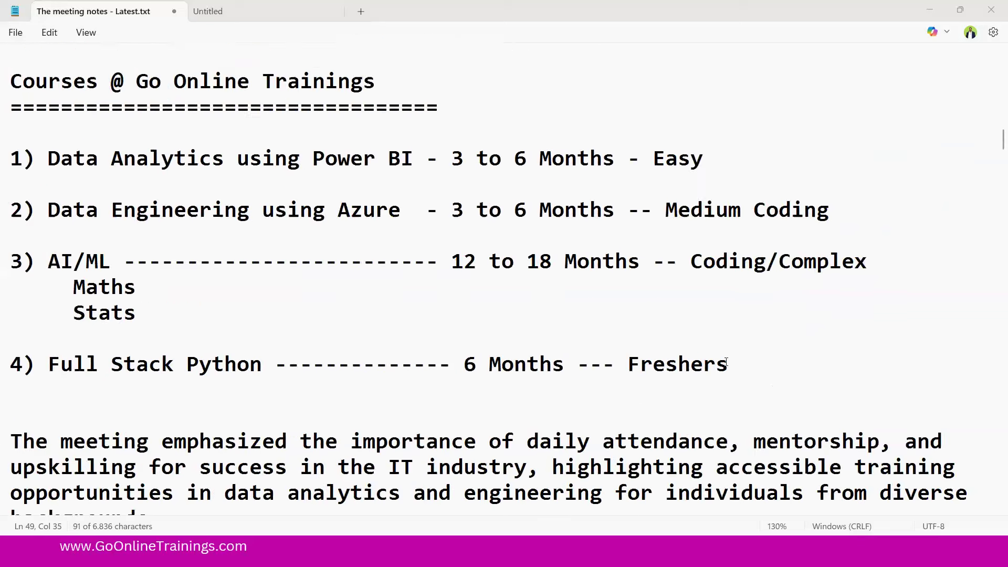
scroll(726, 362, down, 5)
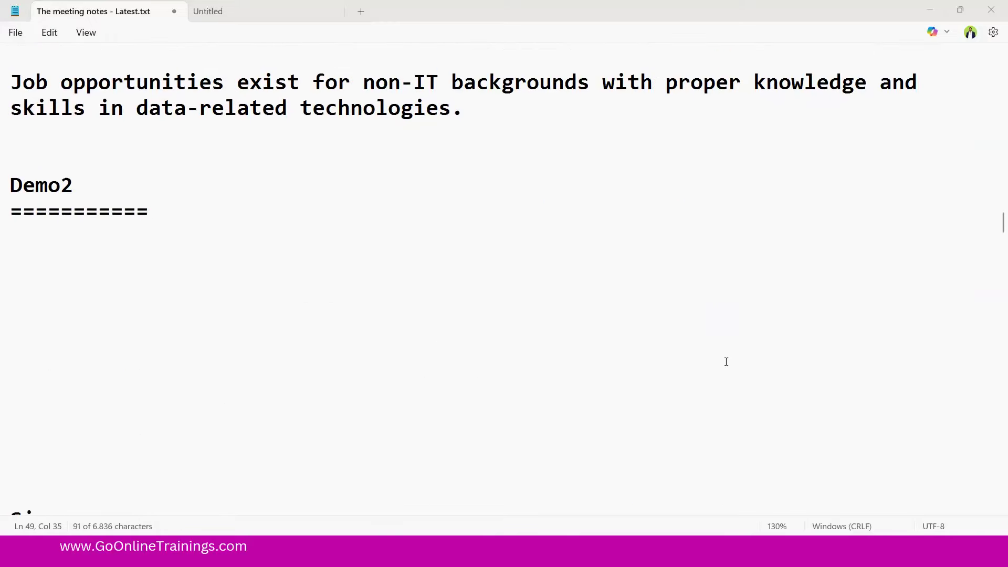
click(23, 249)
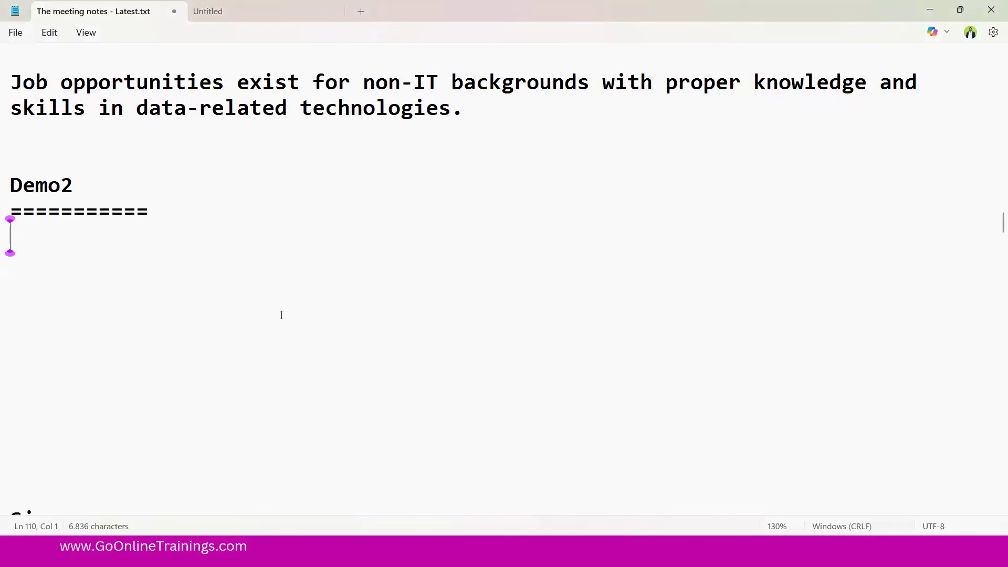
text(Size .)
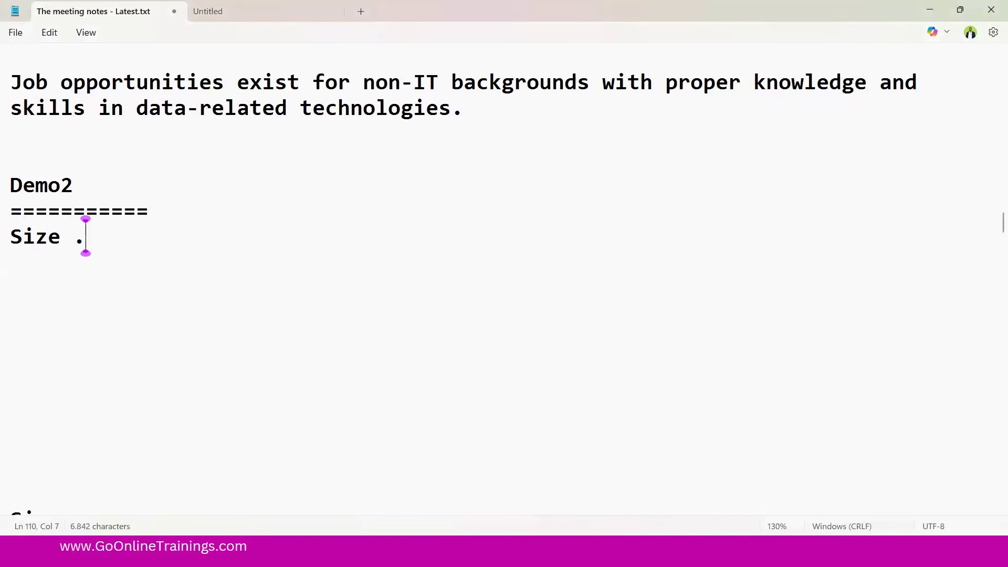
text(..?)
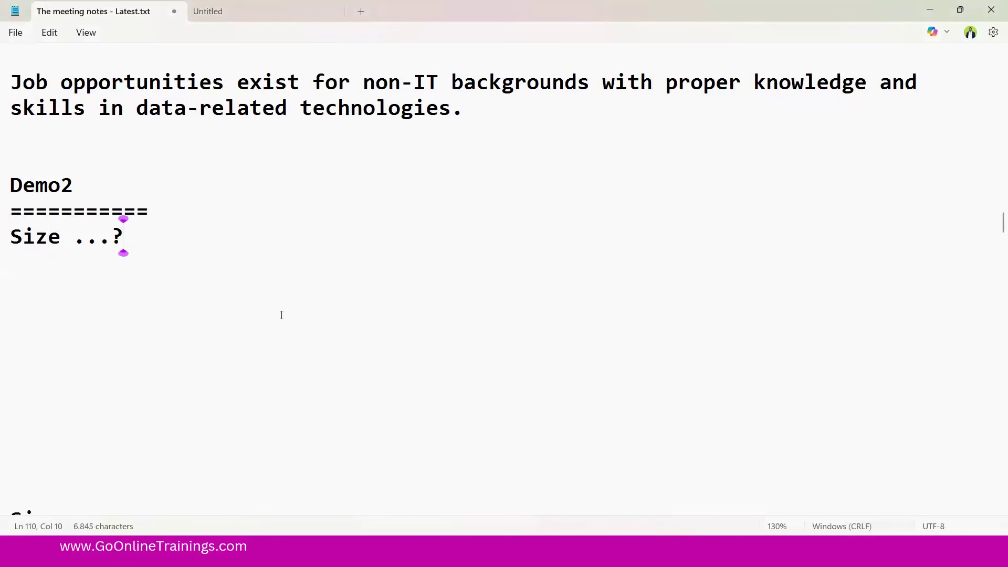
Insert a line reading "Data" above the "Size ...?" line
key(Left)
key(Left)
key(Home)
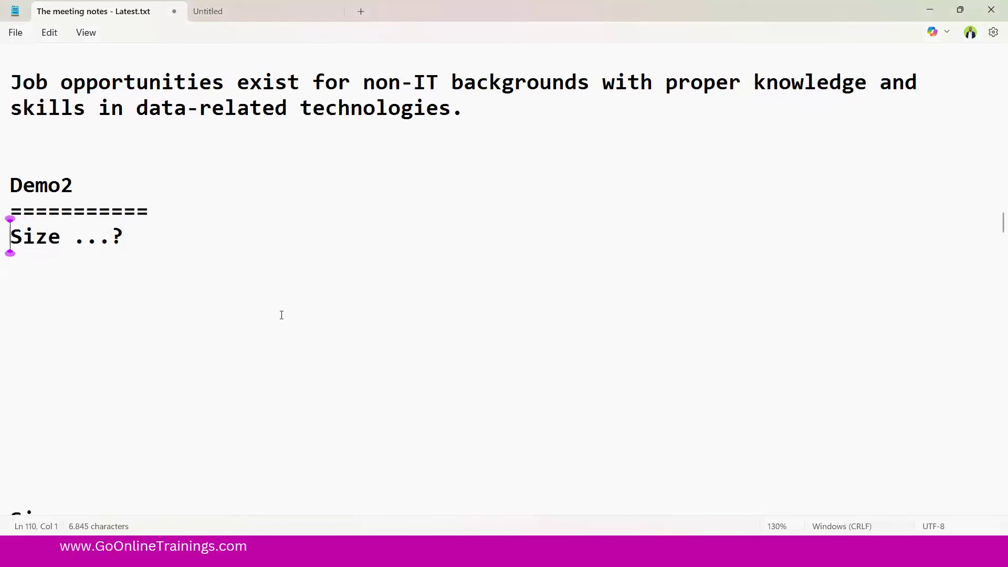
key(Return)
key(Up)
text(Data)
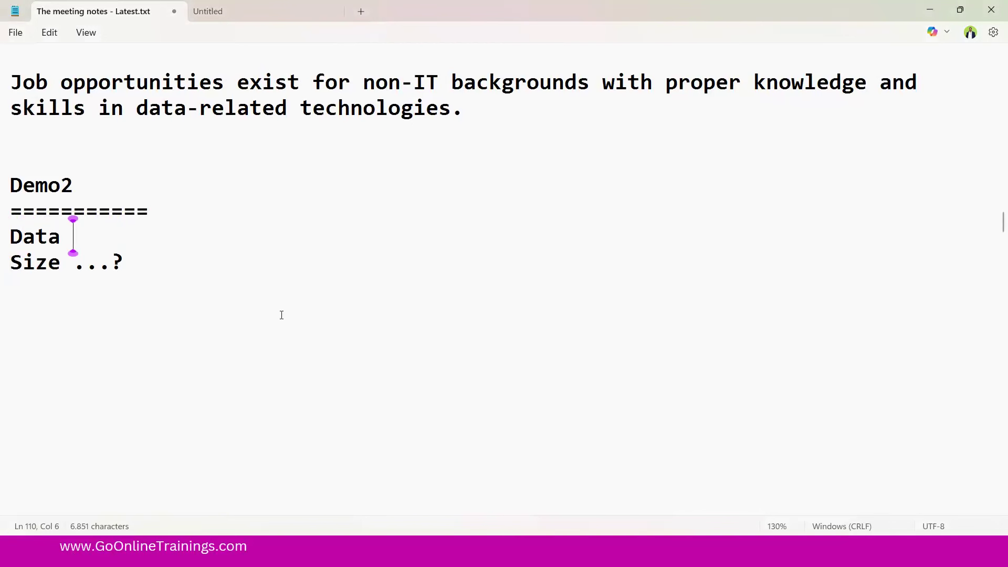
Delete the blank lines and the duplicate Size heading between "Size ...?" and the separator line of equals signs
key(Down)
key(Down)
key(Down)
key(Delete)
key(Delete)
key(Delete)
key(Delete)
key(Delete)
key(Delete)
key(Delete)
key(Delete)
key(Delete)
key(Delete)
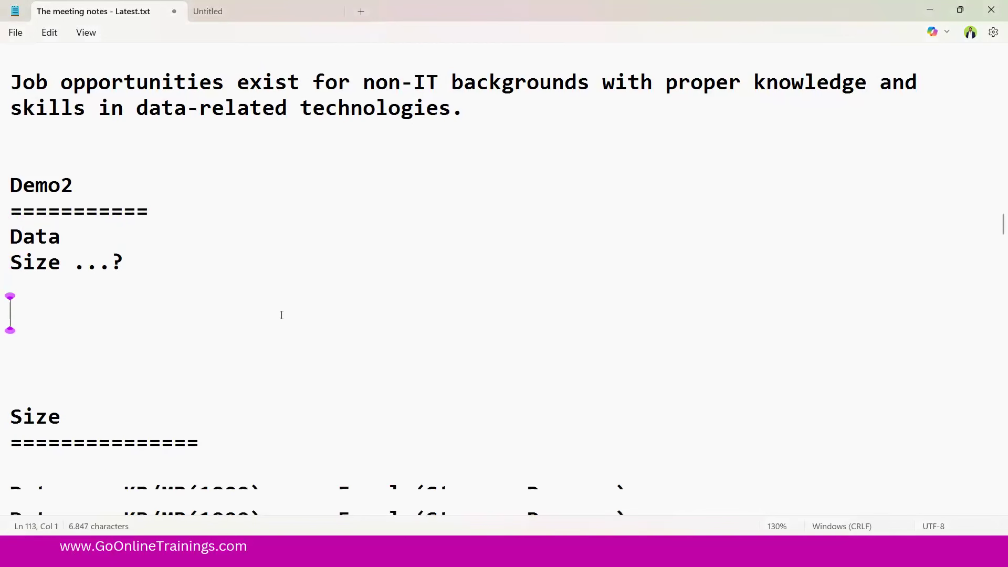
key(Delete)
key(Delete)
key(Delete)
key(Delete)
key(Delete)
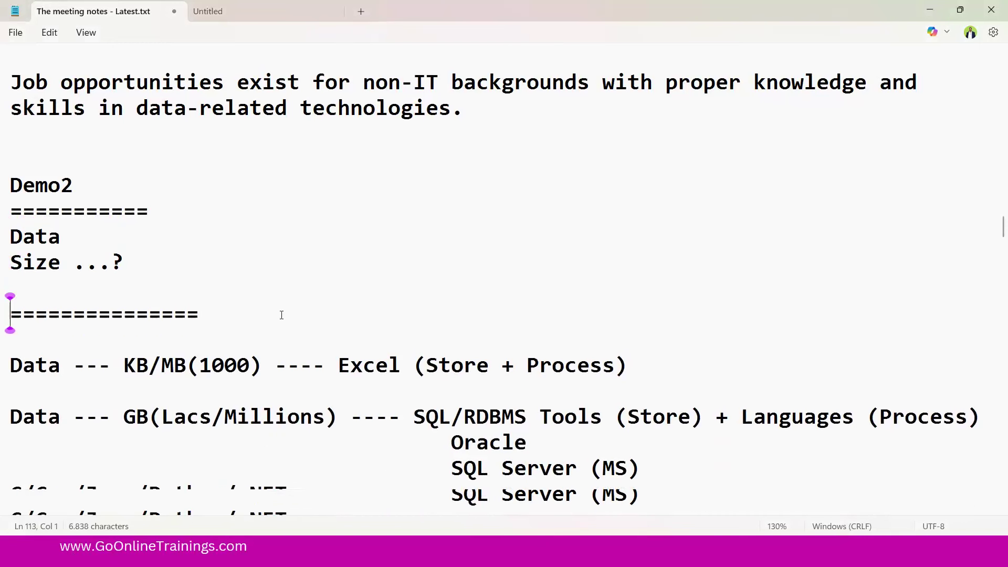
key(Up)
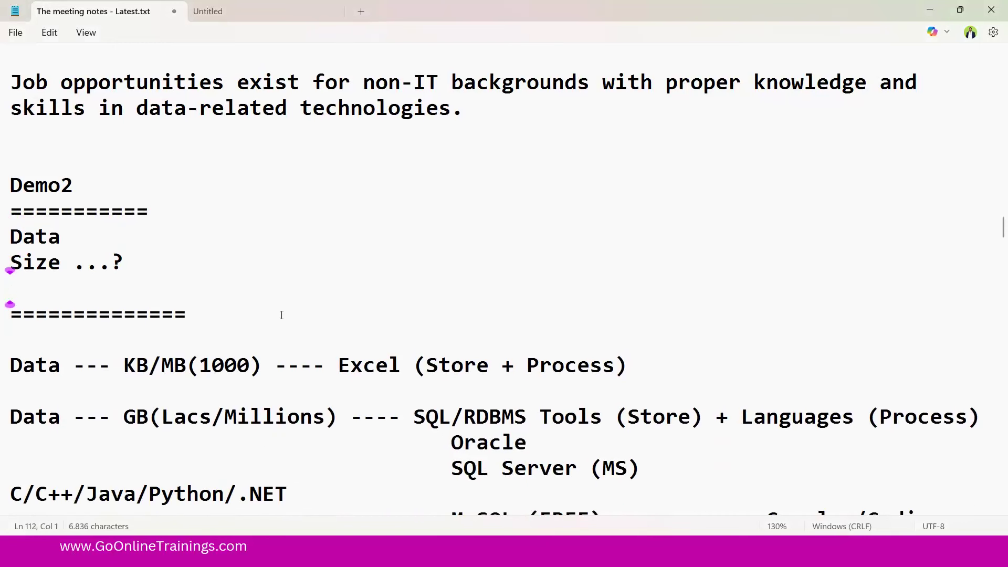
key(Delete)
Insert four blank lines between the KB/MB Excel line and the GB SQL/RDBMS line
key(Down)
key(Down)
key(Down)
key(Return)
key(Return)
key(Return)
key(Return)
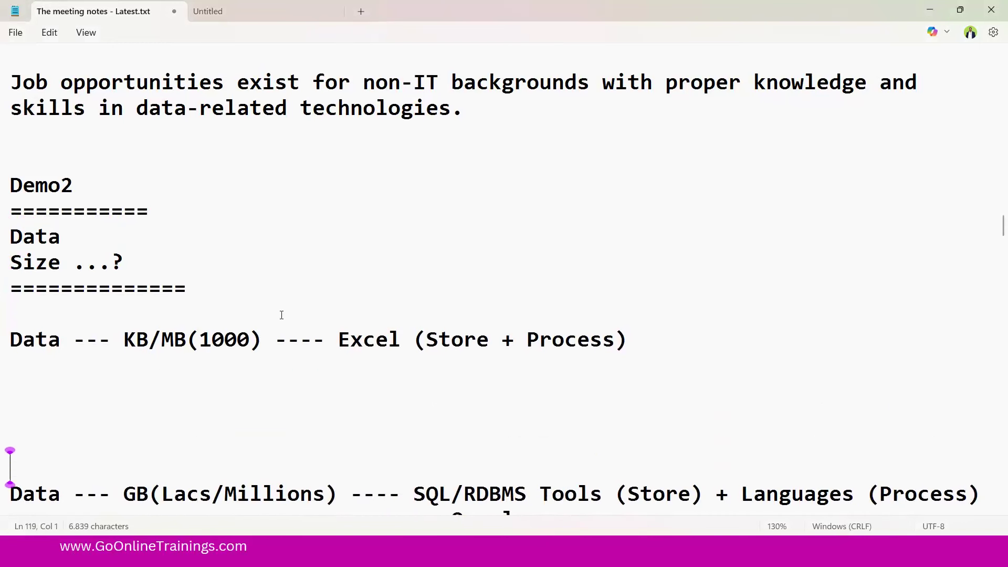
Highlight the KB/MB Excel line and add two more blank lines below it
key(Up)
key(Up)
key(Up)
key(Up)
key(Up)
key(shift+Down)
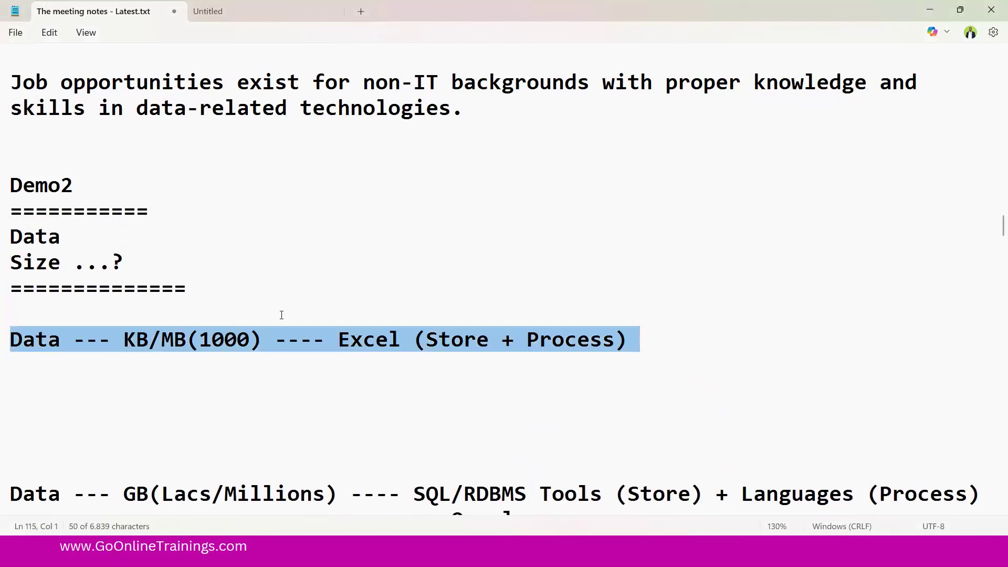
key(Right)
key(Return)
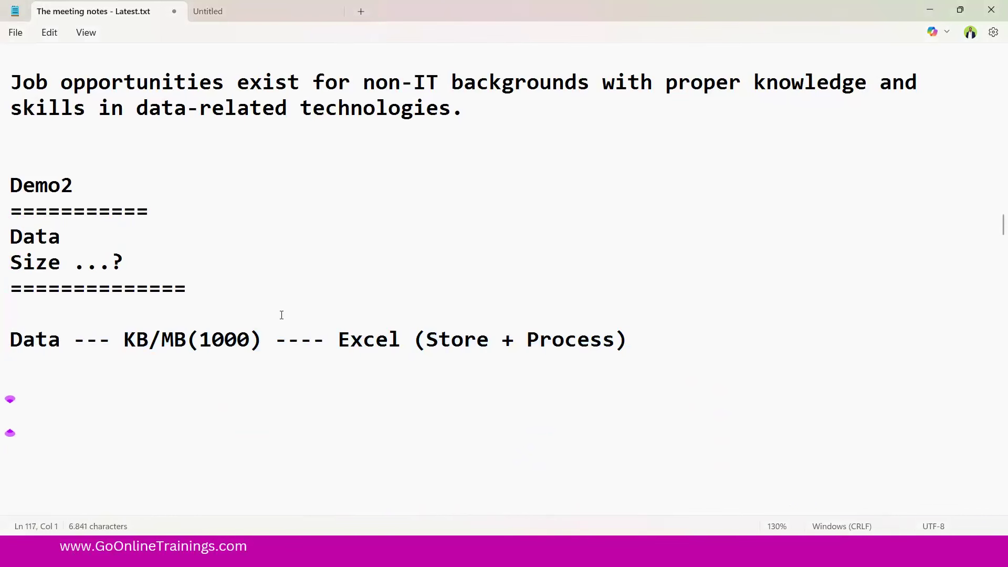
key(Up)
key(Up)
key(Up)
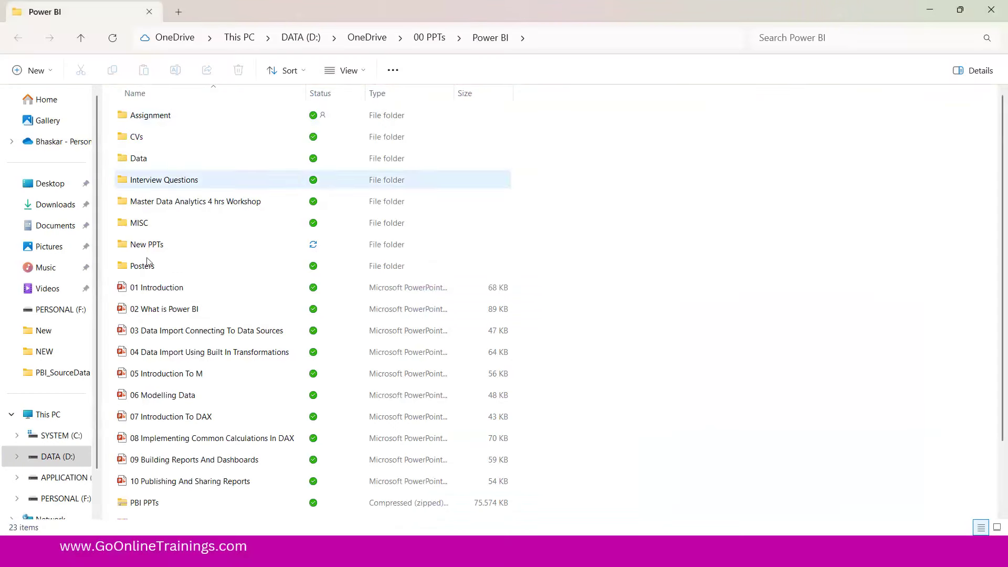
Open the Students Enquiry workbook from the New PPTs folder and display its Students sheet
double_click(151, 246)
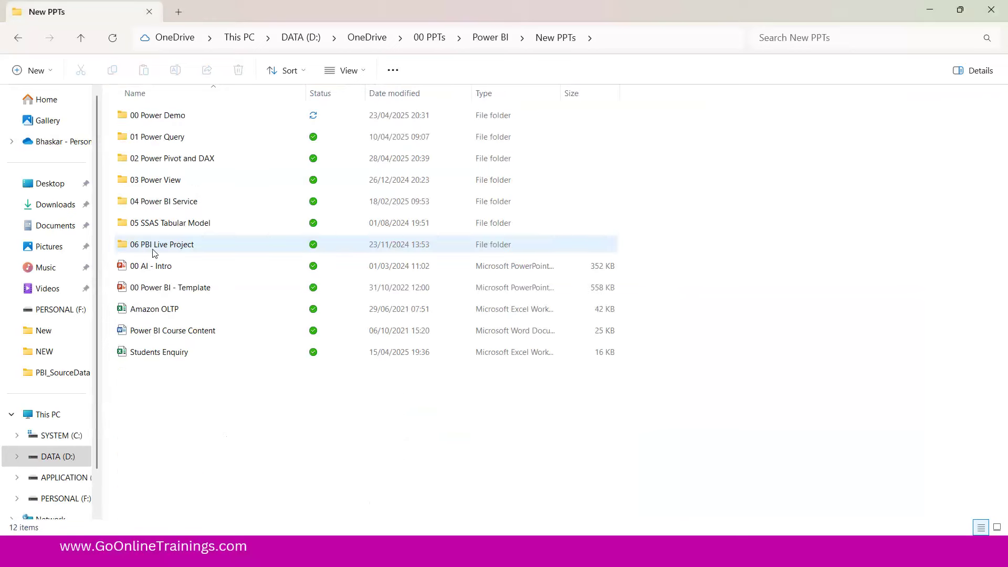
double_click(153, 354)
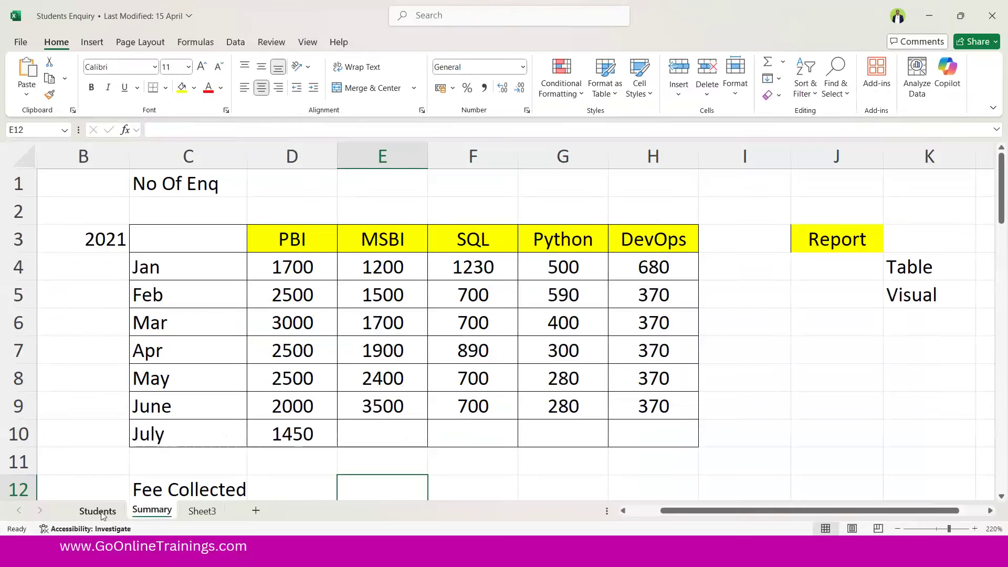
click(98, 512)
click(147, 369)
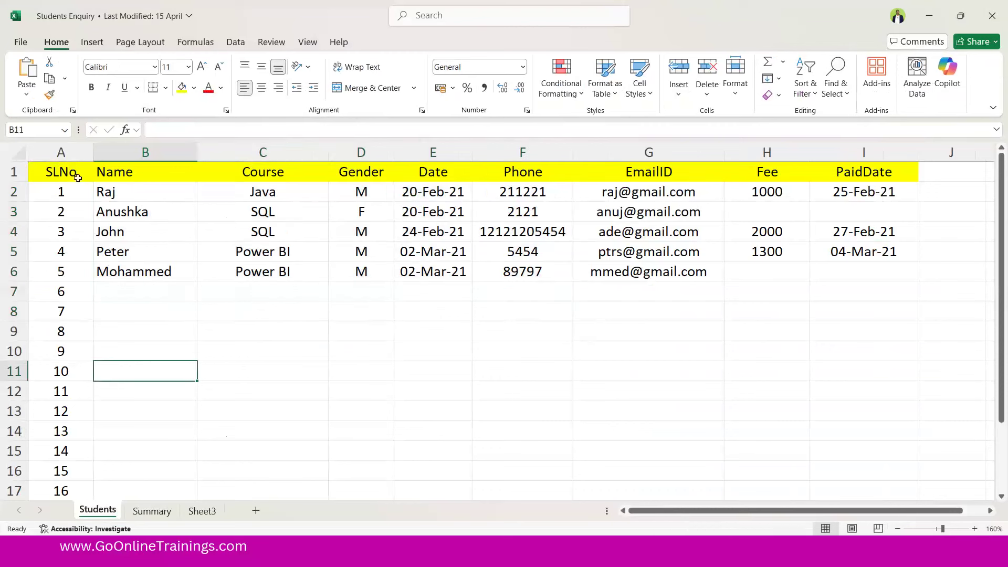
Review the Students sheet column by column, highlighting the entries from SLNo and Name through Date, Phone and EmailID
drag(73, 173, 79, 369)
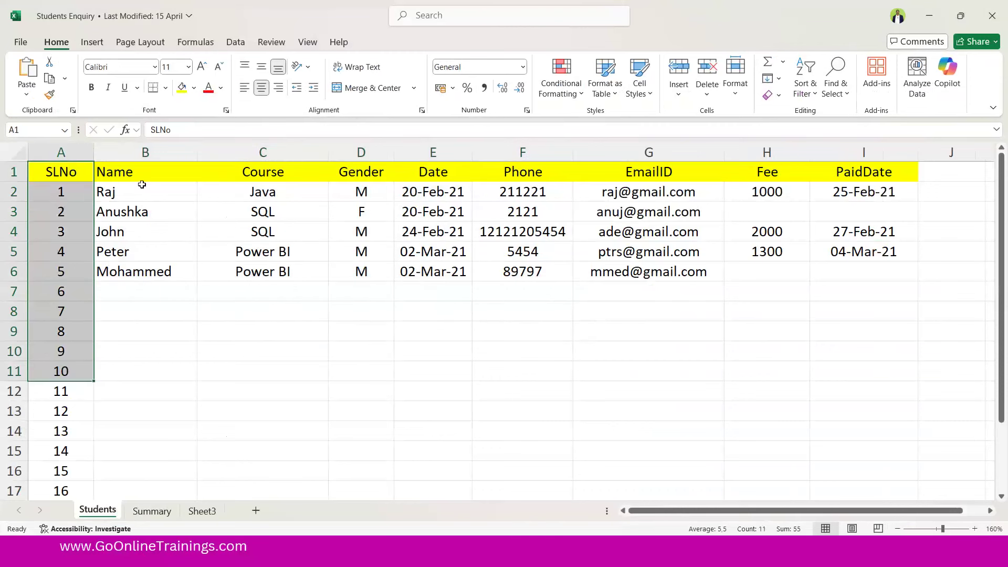
drag(138, 196, 147, 274)
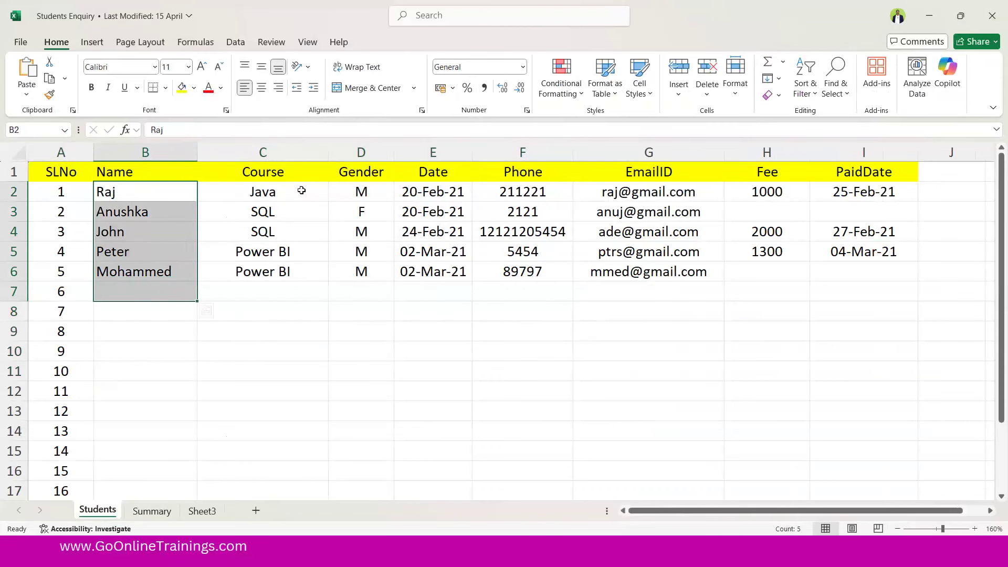
drag(279, 176, 310, 274)
click(311, 340)
drag(363, 176, 367, 315)
drag(426, 174, 438, 295)
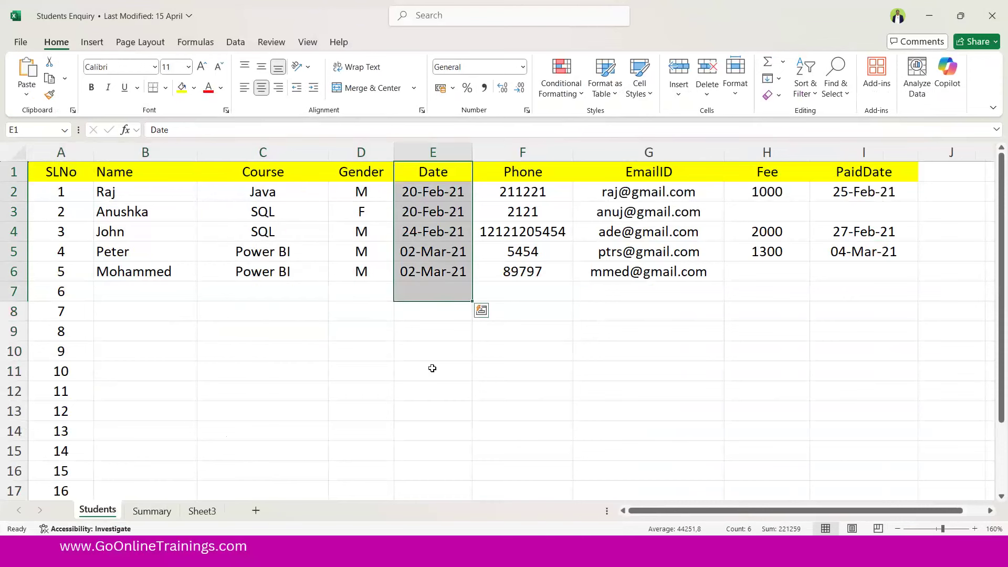
drag(523, 172, 525, 294)
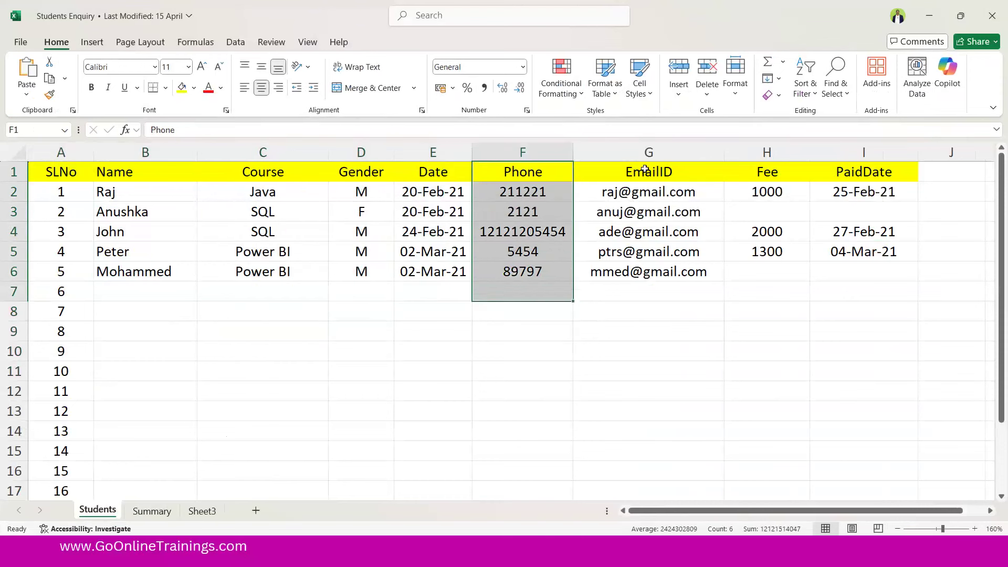
drag(649, 174, 650, 314)
drag(553, 315, 539, 315)
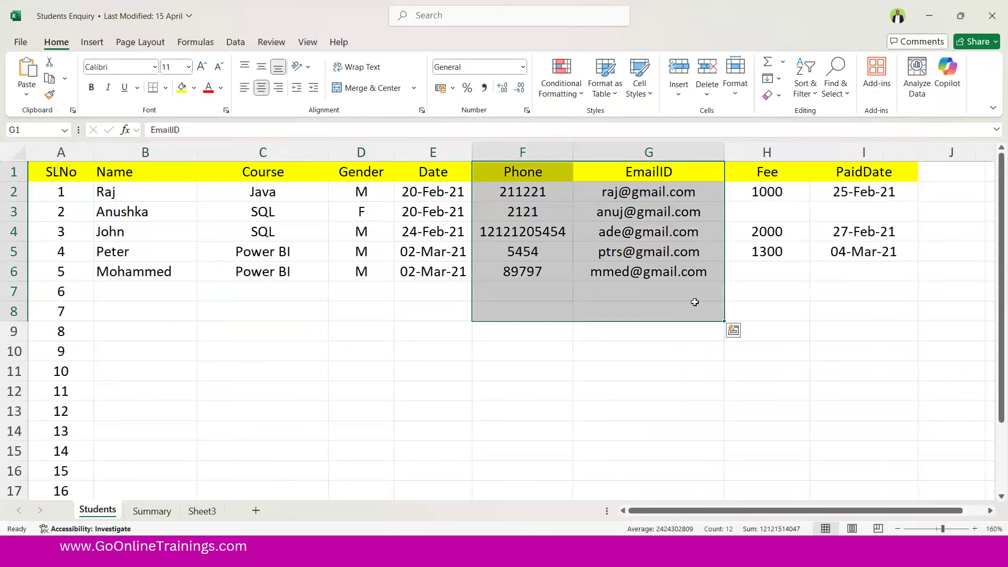
click(594, 398)
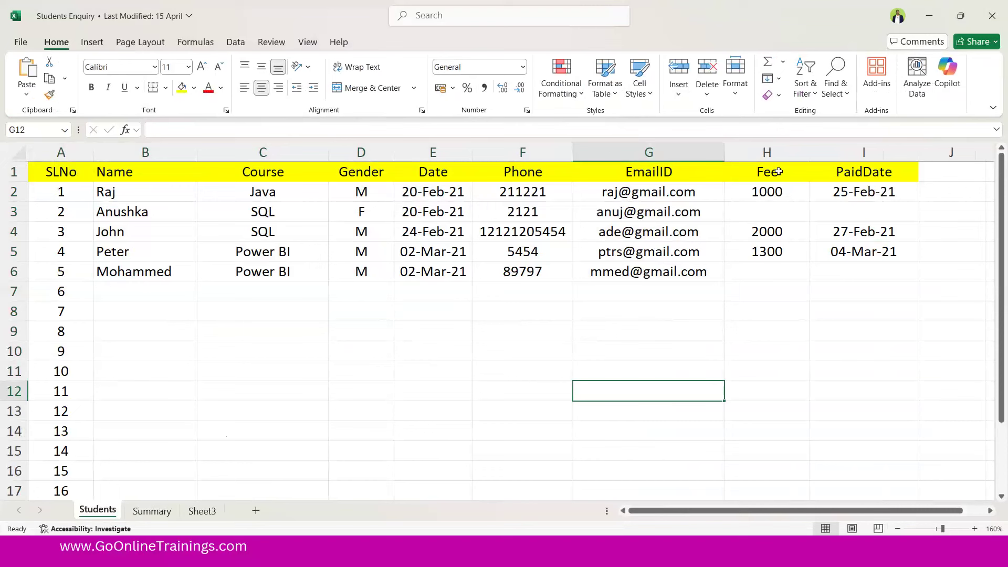
Point out the Fee and PaidDate entries, and highlight the five filled-in student records from row 2 to row 6
drag(767, 174, 777, 264)
drag(847, 173, 862, 277)
click(783, 189)
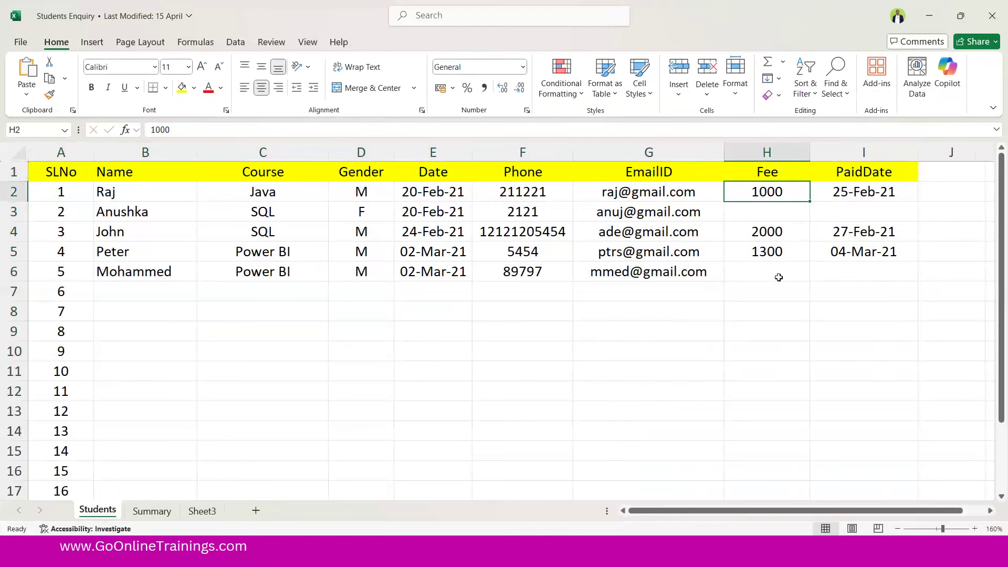
click(773, 232)
key(Down)
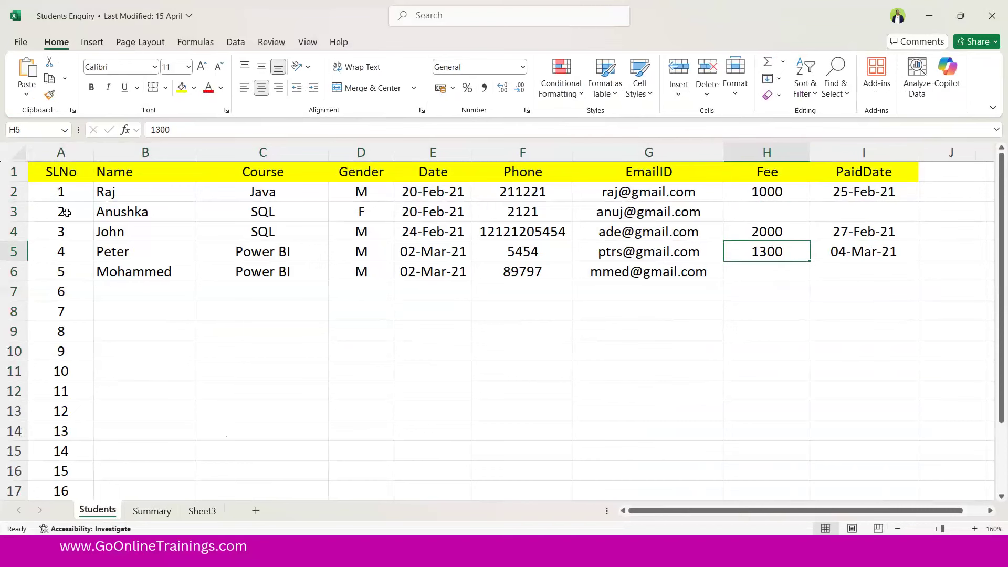
drag(68, 192, 860, 274)
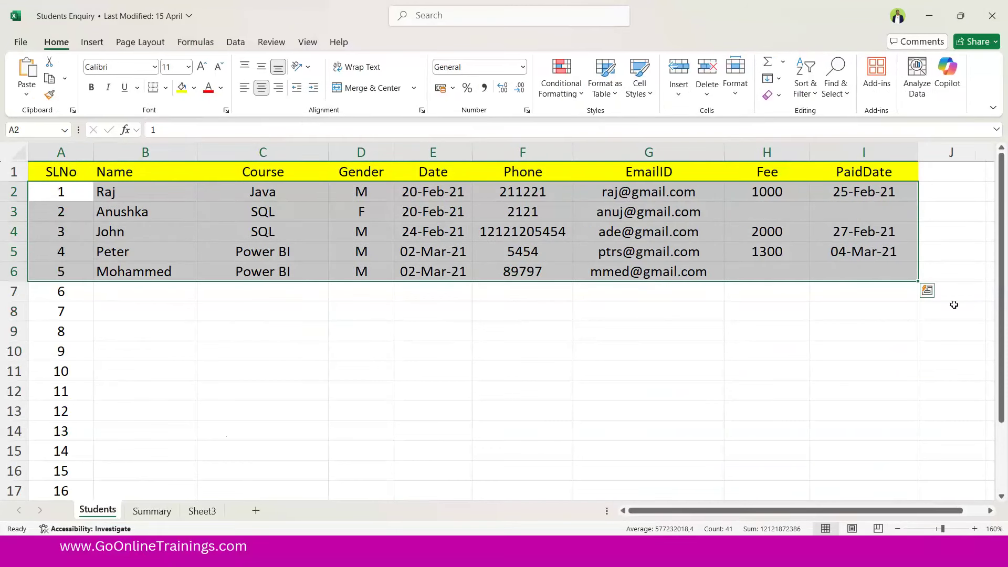
Handwrite the annotation "1000 X 12 = 12000 Rows" over the empty cells below the student records
key(ctrl+2)
drag(514, 314, 540, 385)
mouse_move(562, 341)
mouse_down()
mouse_move(642, 333)
mouse_move(704, 345)
mouse_move(693, 321)
mouse_move(723, 341)
mouse_up()
mouse_move(731, 312)
mouse_down()
mouse_move(754, 331)
mouse_move(794, 321)
mouse_up()
mouse_move(776, 338)
mouse_down()
mouse_move(850, 328)
mouse_move(869, 301)
mouse_up()
drag(889, 297, 890, 299)
drag(908, 287, 921, 288)
mouse_move(850, 370)
mouse_down()
mouse_move(850, 360)
mouse_move(888, 409)
mouse_up()
mouse_move(887, 377)
mouse_down()
mouse_move(927, 362)
mouse_move(927, 389)
mouse_up()
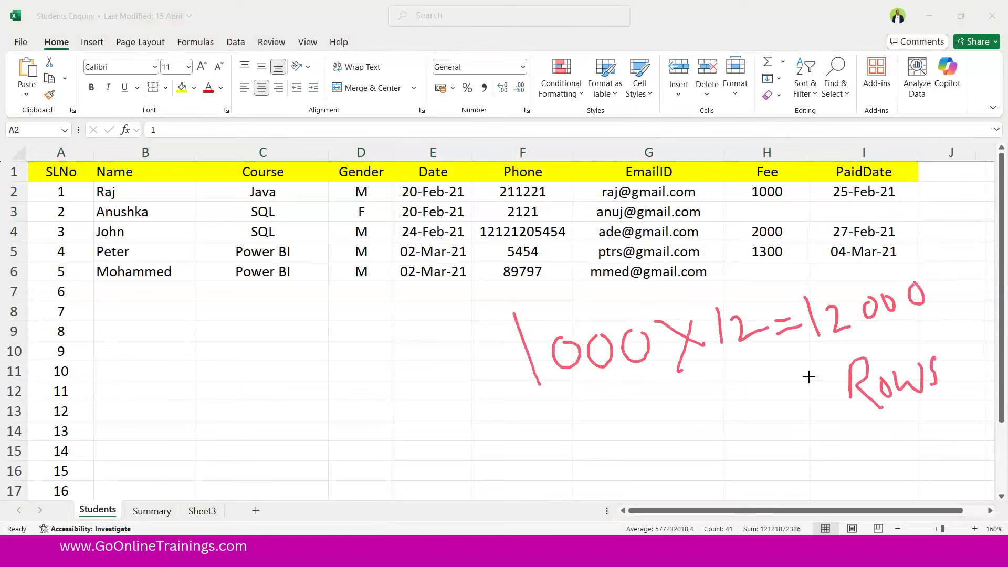
Handwrite "2MB | 5MB | year" beneath the row calculation, underline the 5MB per year part, and erase all the ink
drag(807, 376, 656, 428)
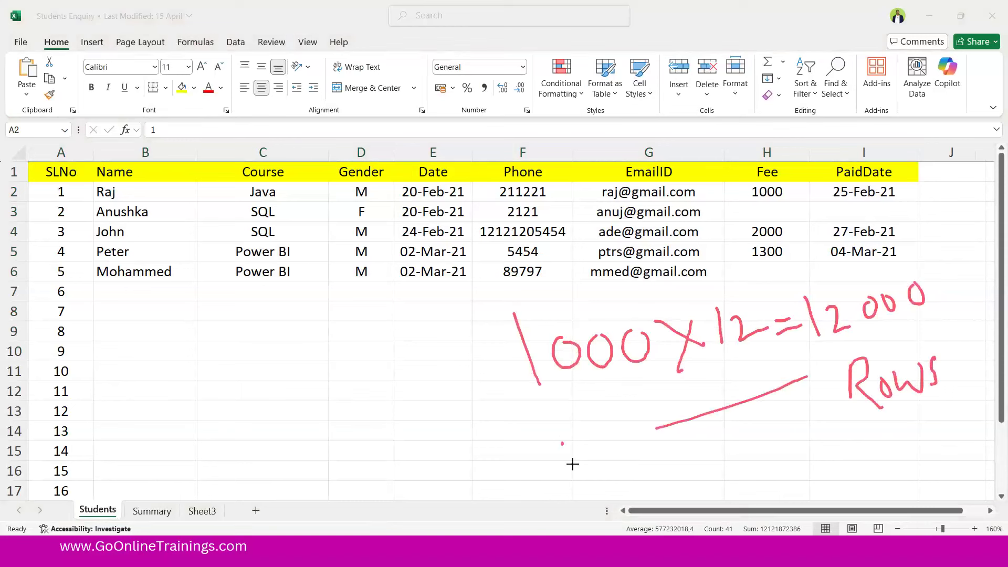
mouse_move(563, 443)
mouse_down()
mouse_move(587, 467)
mouse_move(619, 455)
mouse_move(635, 467)
mouse_up()
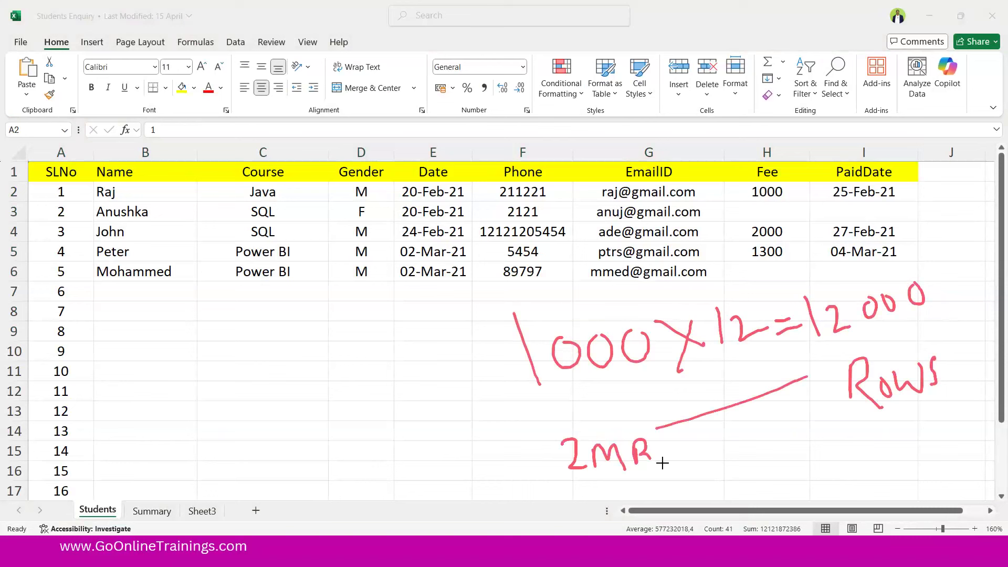
drag(683, 413, 677, 483)
mouse_move(710, 436)
mouse_down()
mouse_move(713, 450)
mouse_move(734, 432)
mouse_move(766, 433)
mouse_move(785, 456)
mouse_up()
drag(802, 408, 808, 483)
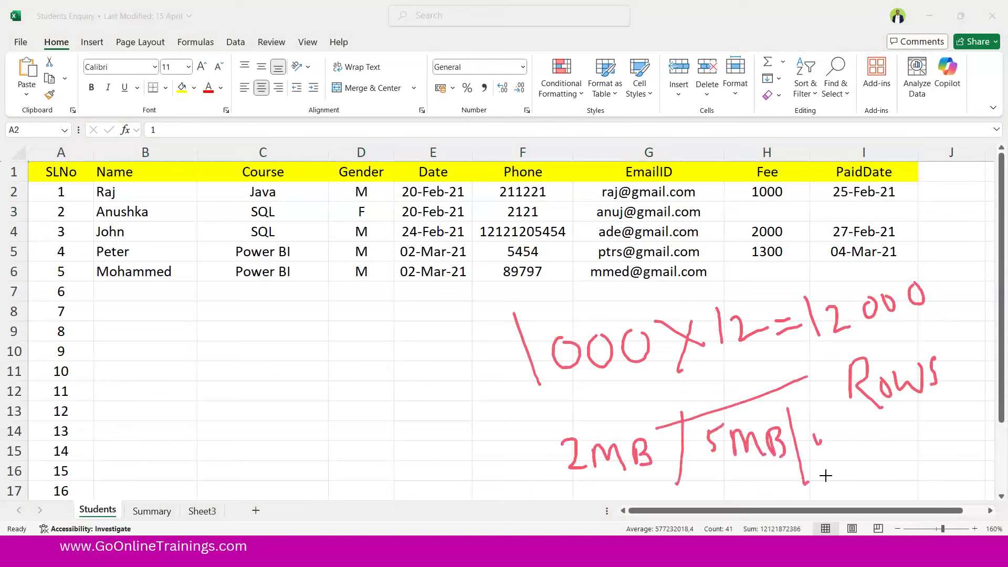
mouse_move(815, 435)
mouse_down()
mouse_move(840, 443)
mouse_move(885, 426)
mouse_up()
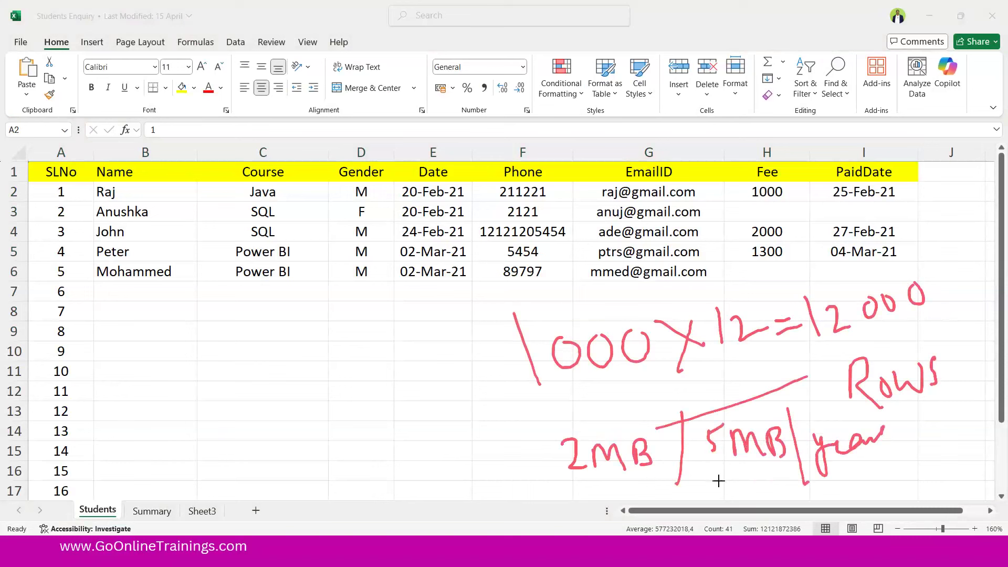
drag(715, 479, 867, 478)
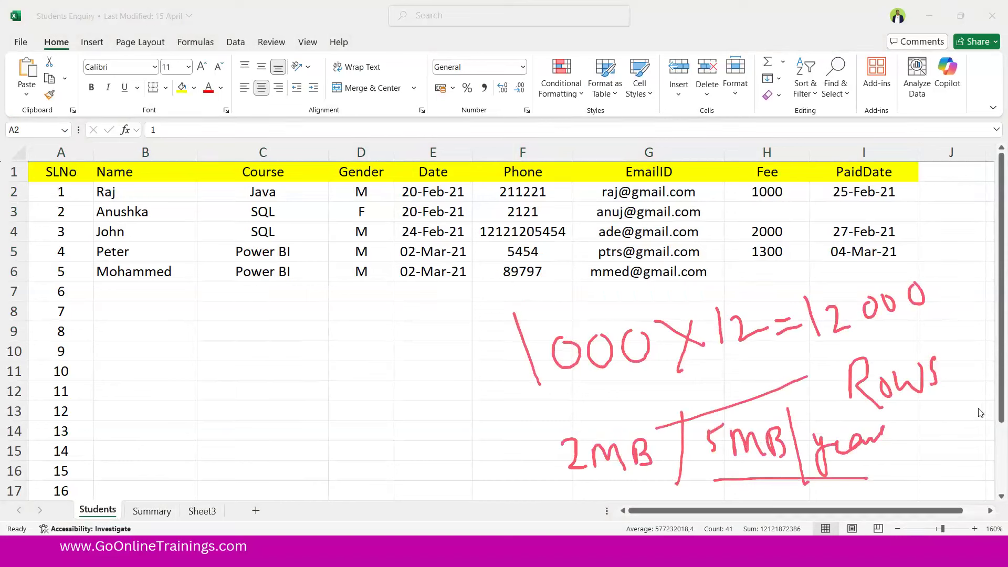
key(e)
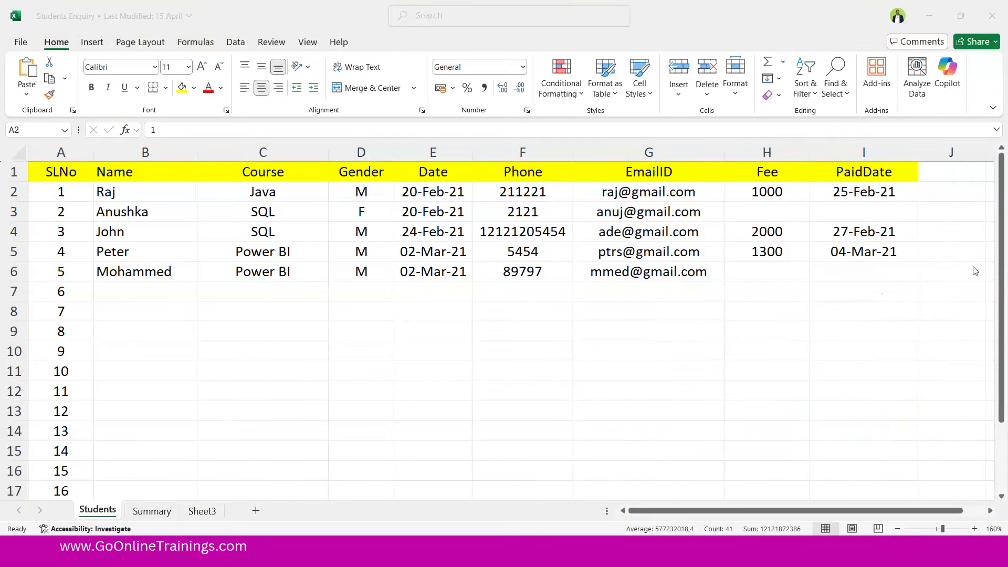
Switch to the Summary sheet and point out each course heading in the No Of Enq table with its January count
click(191, 417)
click(158, 511)
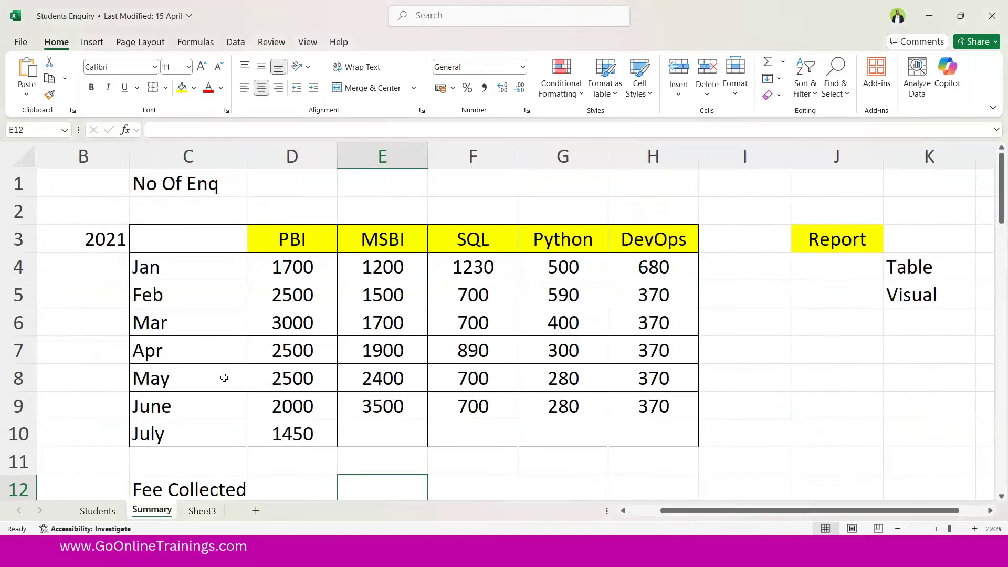
click(168, 265)
key(Up)
key(Left)
click(285, 233)
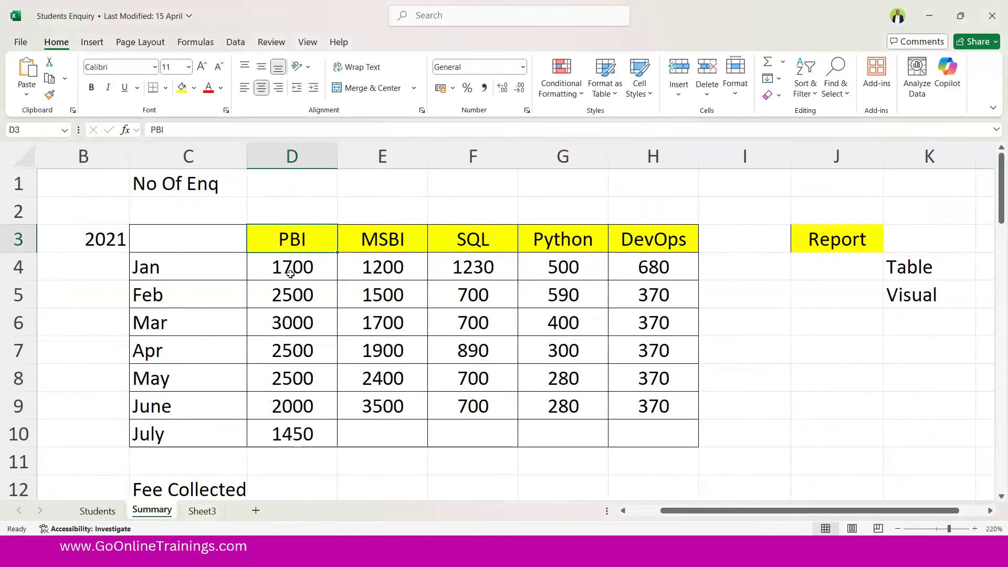
click(292, 267)
click(373, 243)
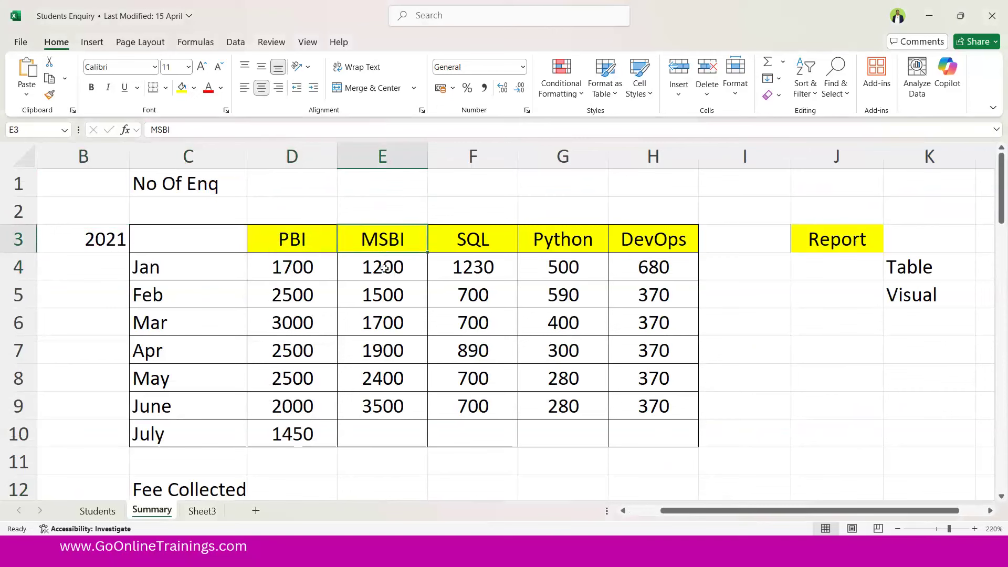
click(385, 269)
click(475, 238)
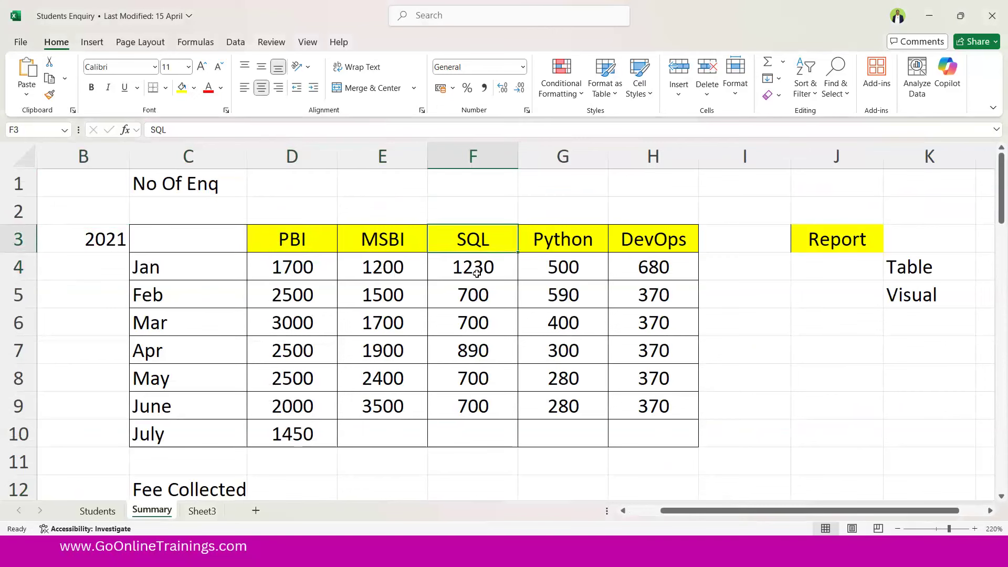
click(479, 269)
click(558, 239)
click(560, 263)
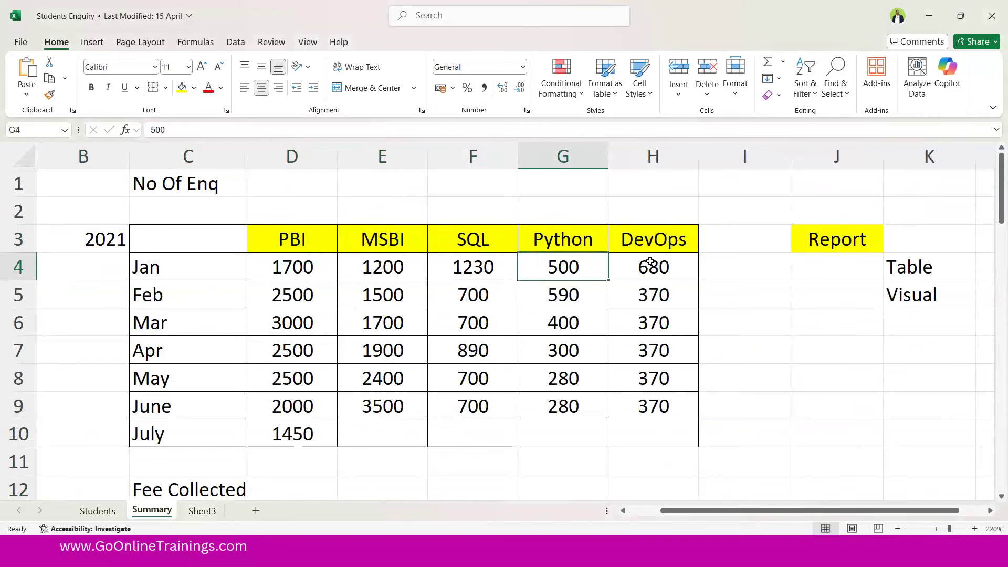
click(651, 239)
Highlight the January, February and March enquiry rows in turn across all courses from PBI to DevOps
drag(290, 271, 656, 271)
click(225, 296)
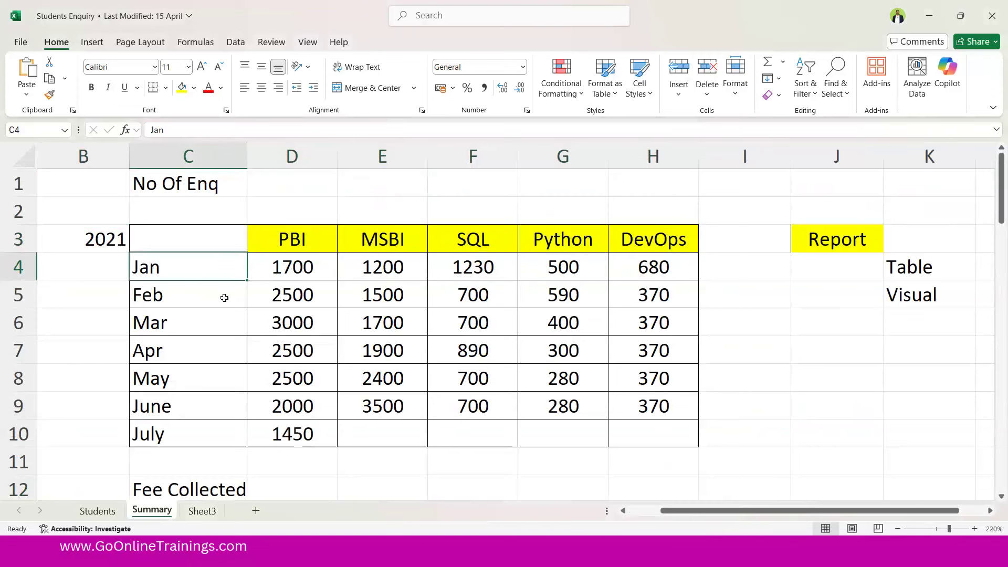
drag(290, 298, 623, 296)
drag(261, 324, 634, 324)
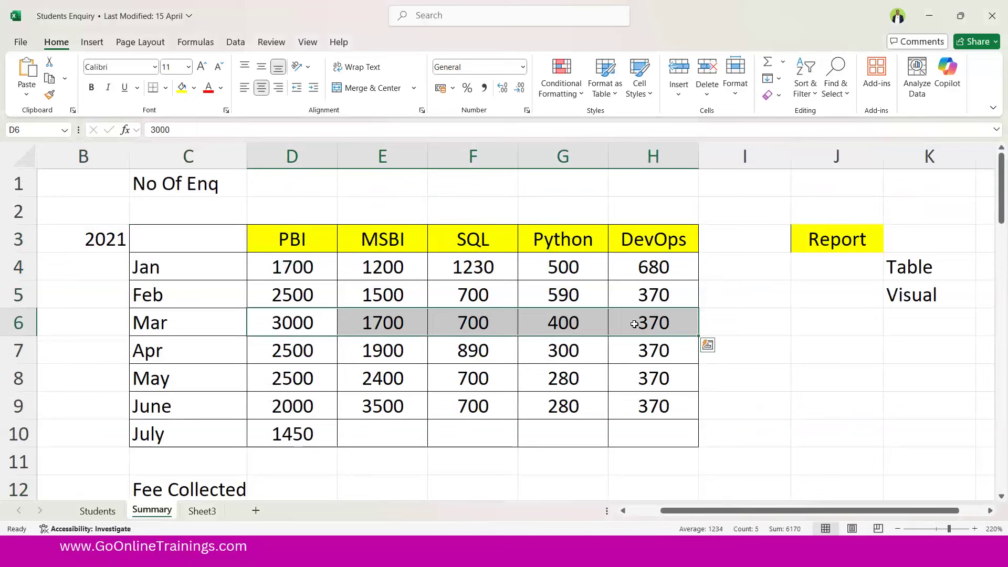
Examine the Fee Collected table, going through the January amounts for PBI, MSBI, SQL, Python and DevOps
scroll(635, 323, down, 2)
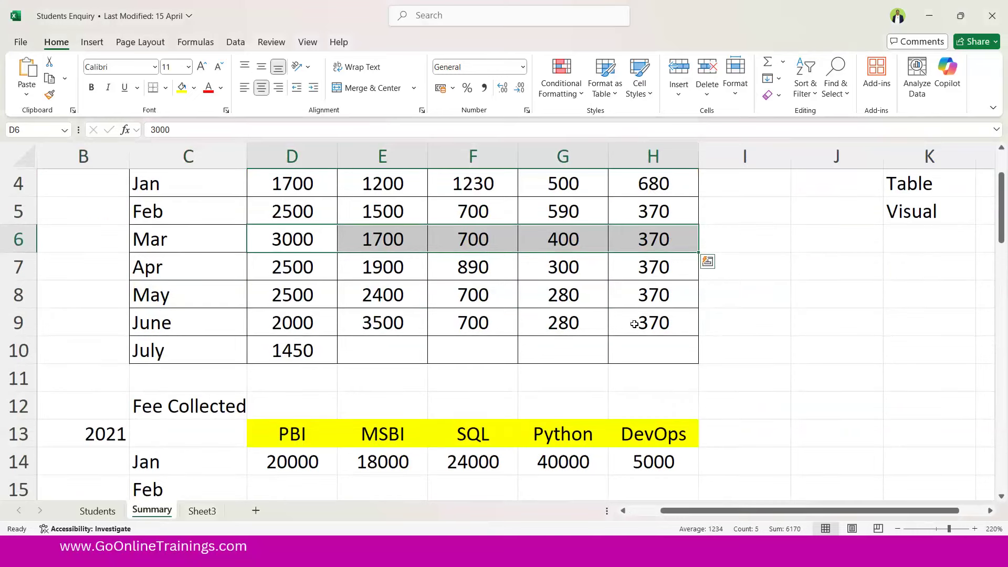
scroll(634, 324, down, 1)
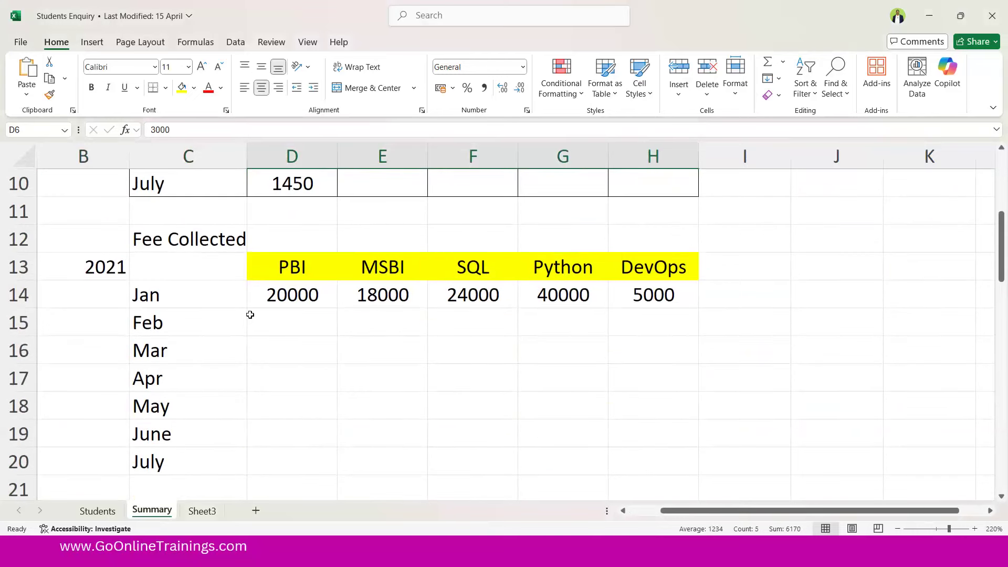
click(151, 237)
click(157, 293)
click(292, 294)
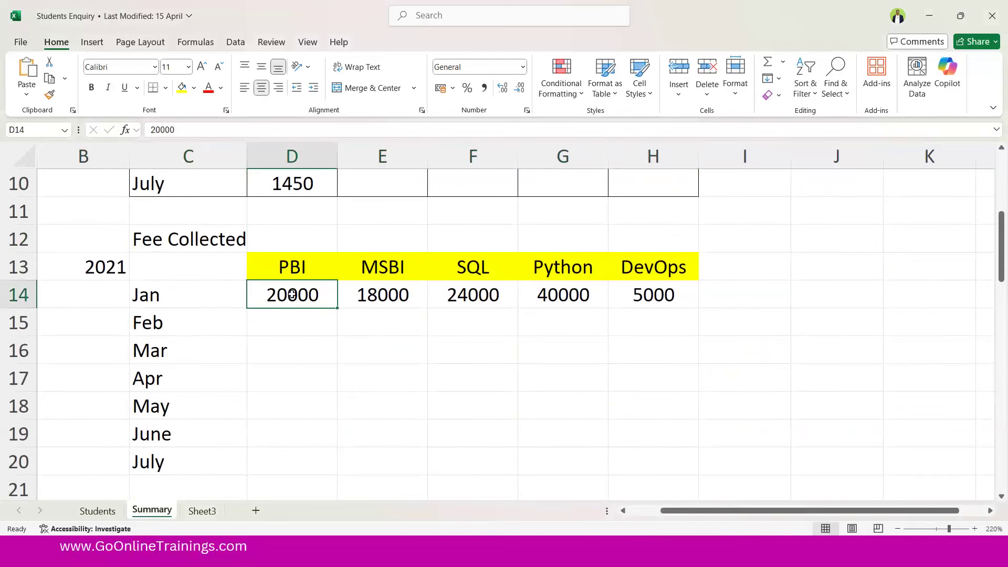
click(408, 295)
click(486, 296)
click(578, 295)
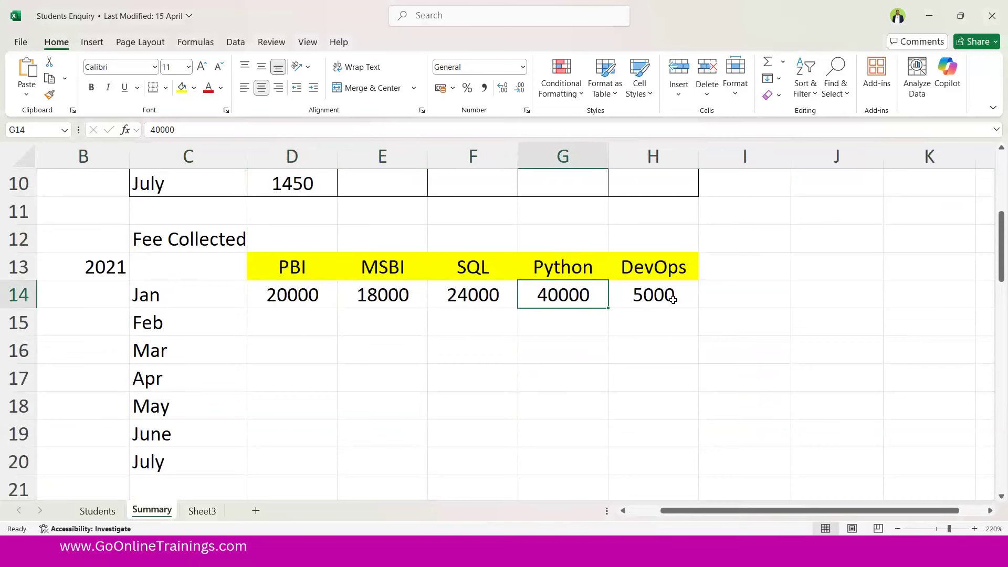
click(673, 300)
Select the whole 2021 No Of Enq table, from the header row through July and across to the DevOps column
scroll(673, 300, up, 3)
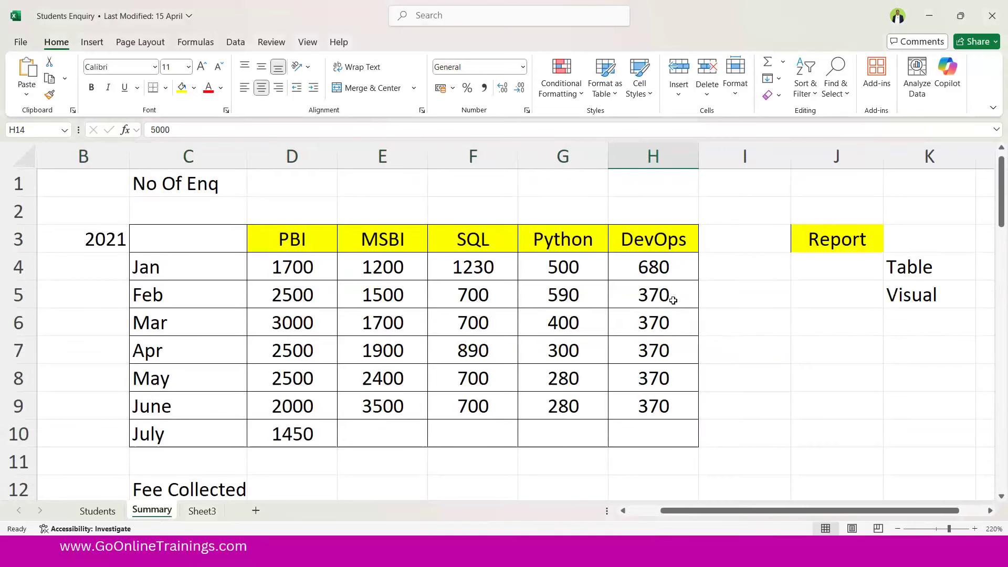
click(176, 241)
drag(191, 328, 651, 441)
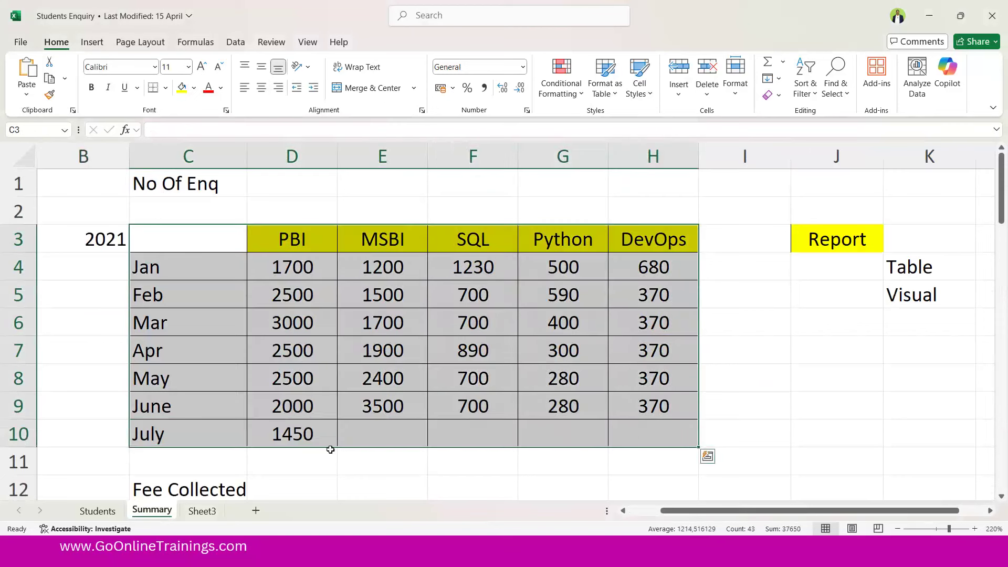
Try the names MIS Reporting and Summary for the Summary sheet
double_click(150, 512)
text(MIS)
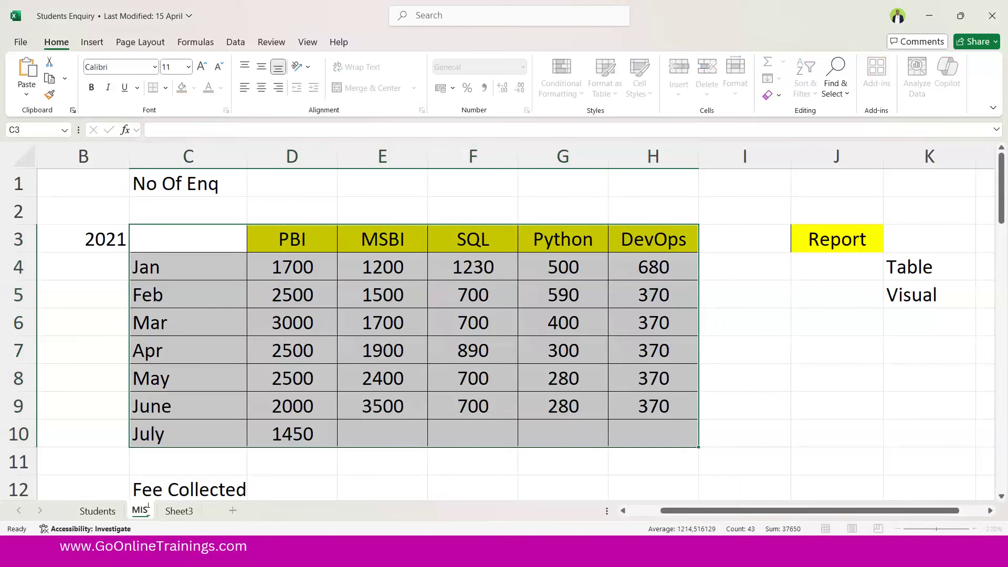
text( Re)
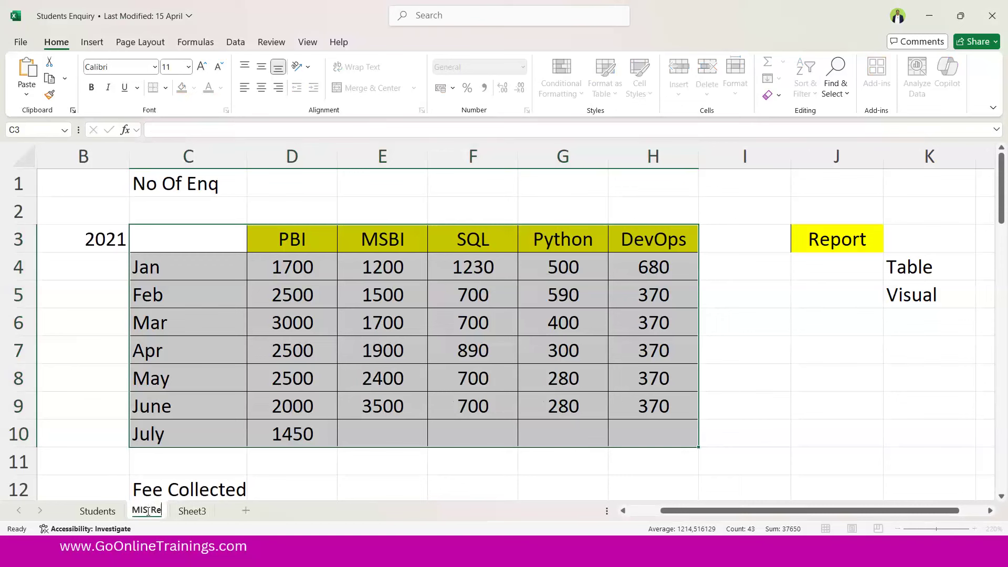
text(porting)
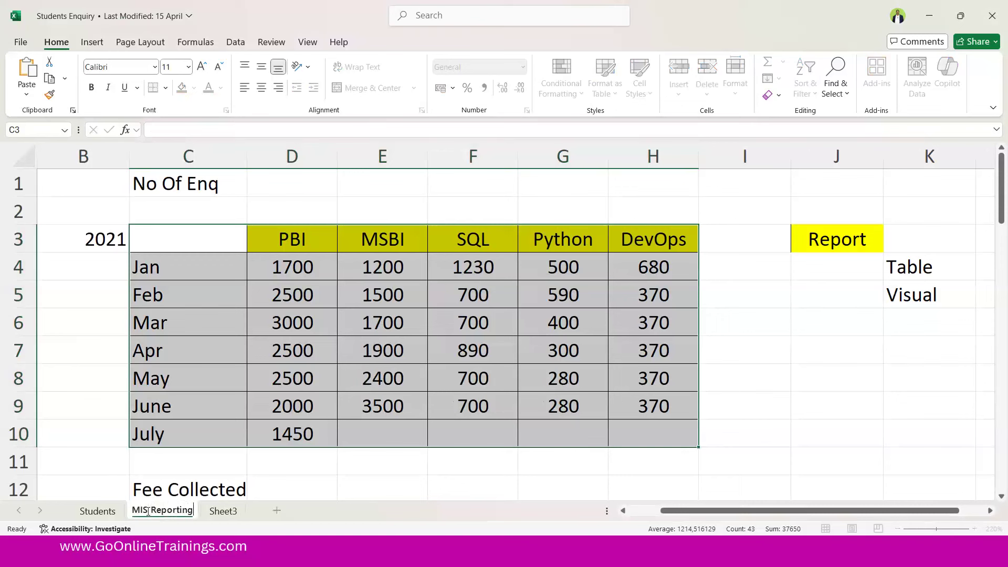
key(BackSpace)
key(BackSpace)
key(BackSpace)
key(BackSpace)
key(BackSpace)
key(BackSpace)
key(BackSpace)
key(BackSpace)
key(BackSpace)
key(BackSpace)
key(BackSpace)
key(BackSpace)
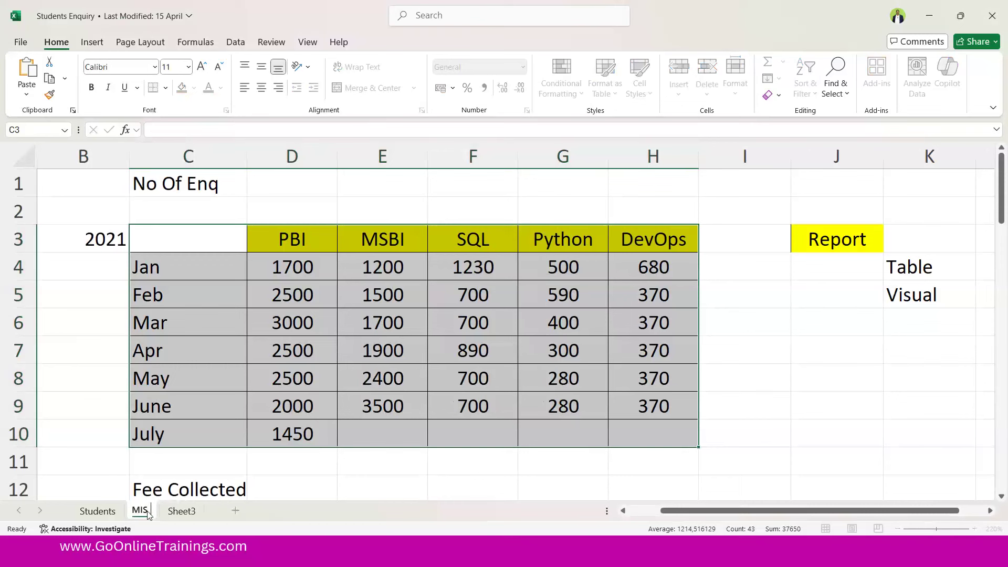
key(BackSpace)
text(Summary)
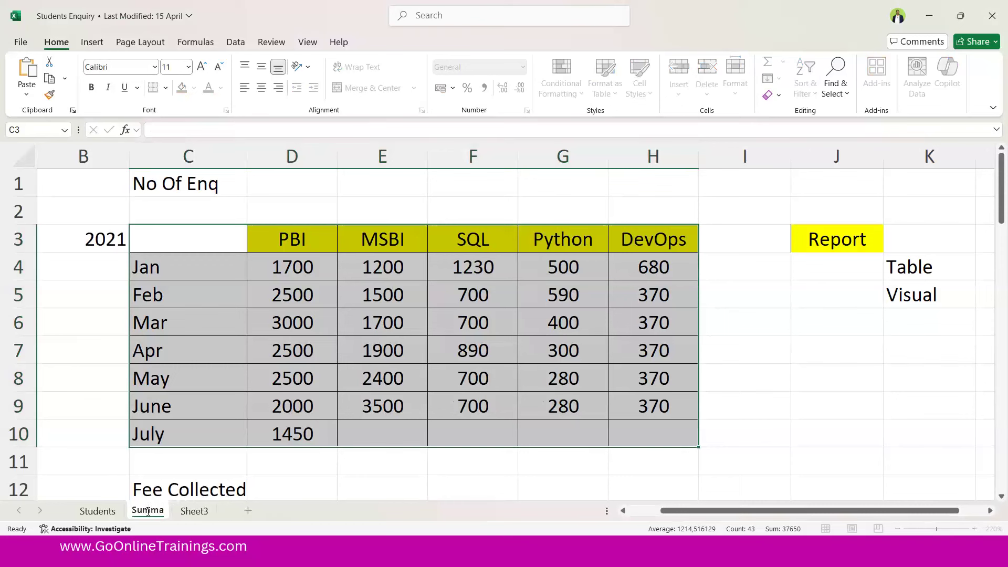
Clear the sheet's name and rename the sheet as Dashboards
key(BackSpace)
key(BackSpace)
key(BackSpace)
key(BackSpace)
key(BackSpace)
key(BackSpace)
key(BackSpace)
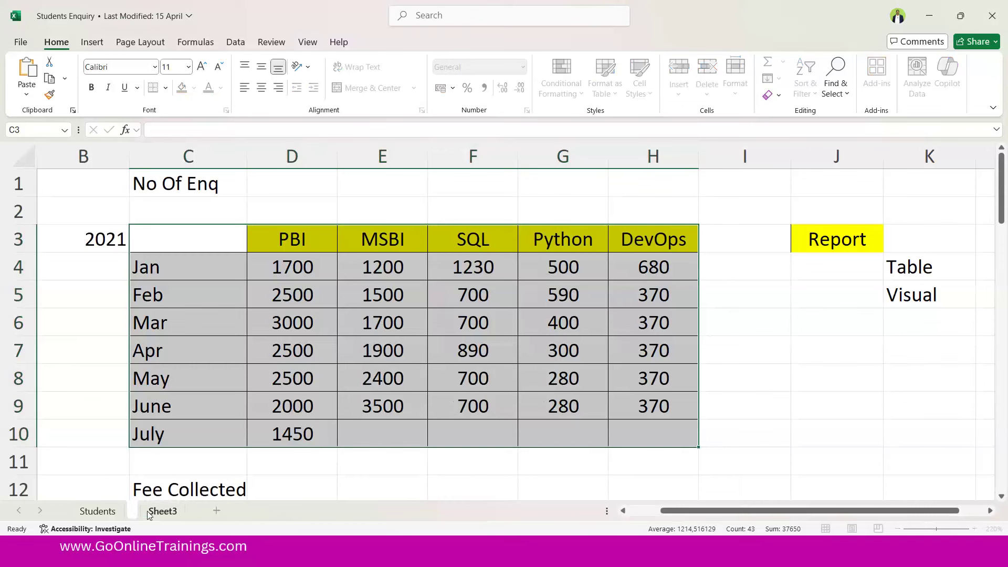
text(Dashboards)
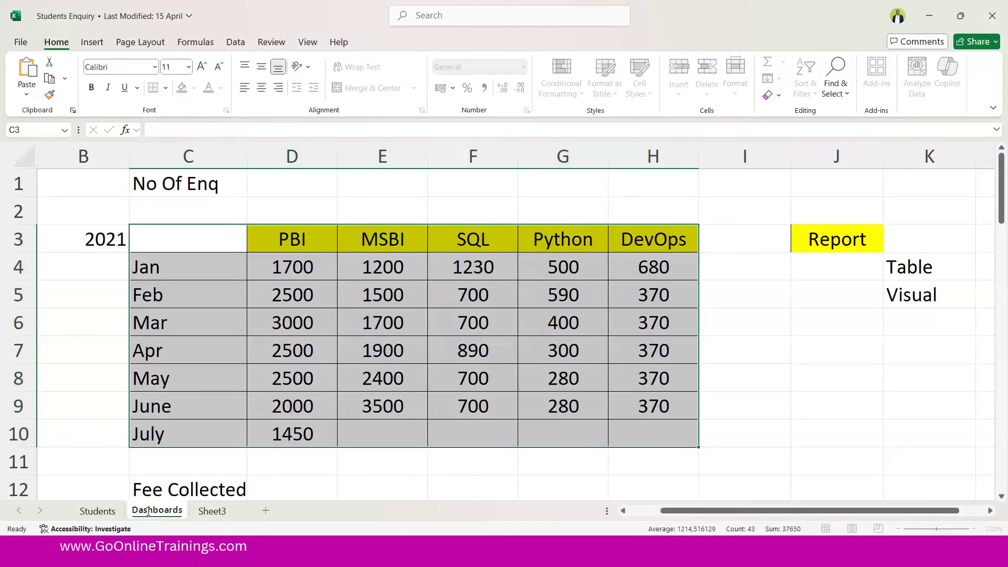
key(Return)
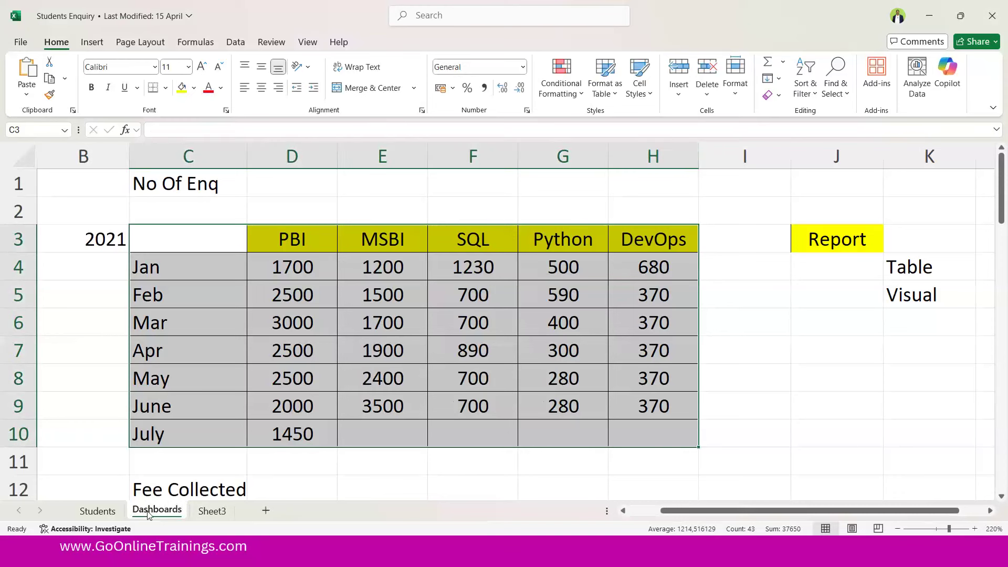
Insert a 3-D clustered column chart of the January Fee Collected amounts for PBI through DevOps
click(271, 466)
scroll(272, 466, down, 1)
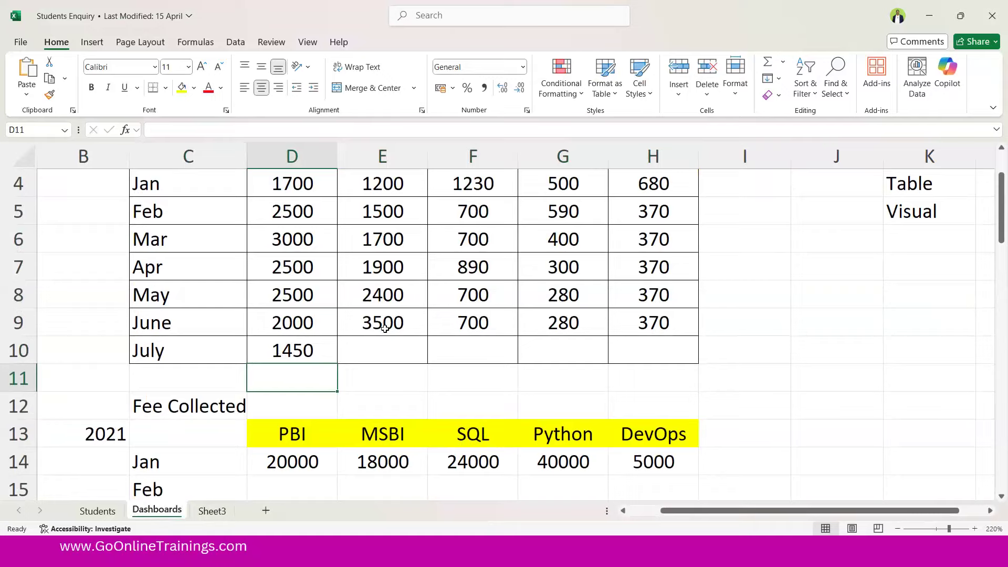
scroll(384, 329, up, 1)
scroll(385, 328, down, 2)
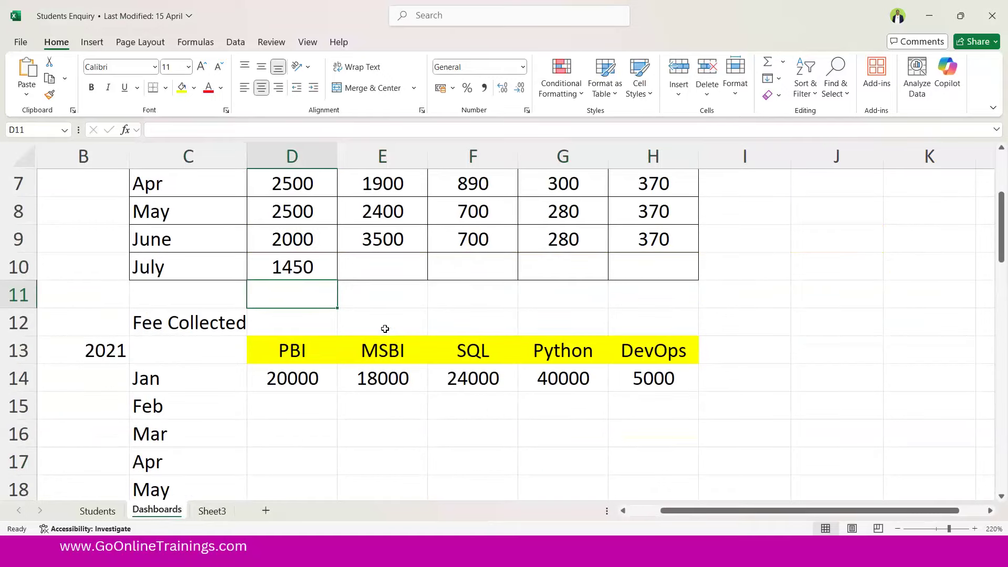
drag(301, 348, 306, 380)
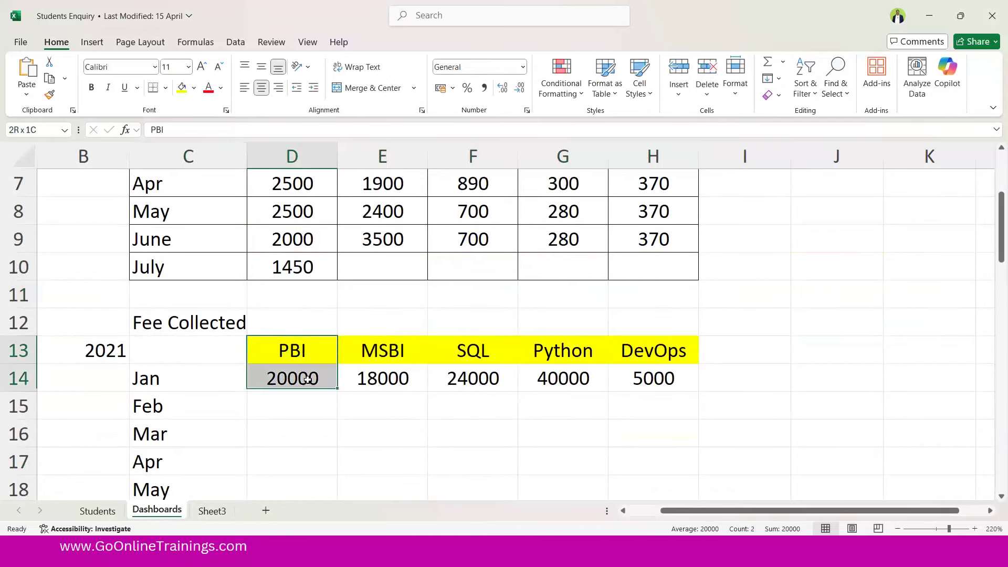
drag(376, 383, 636, 383)
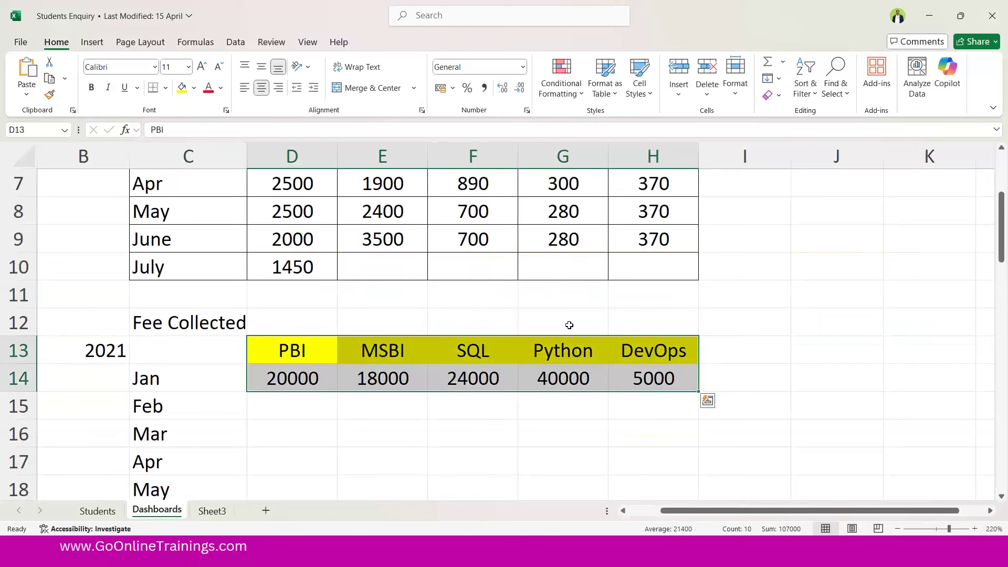
click(98, 45)
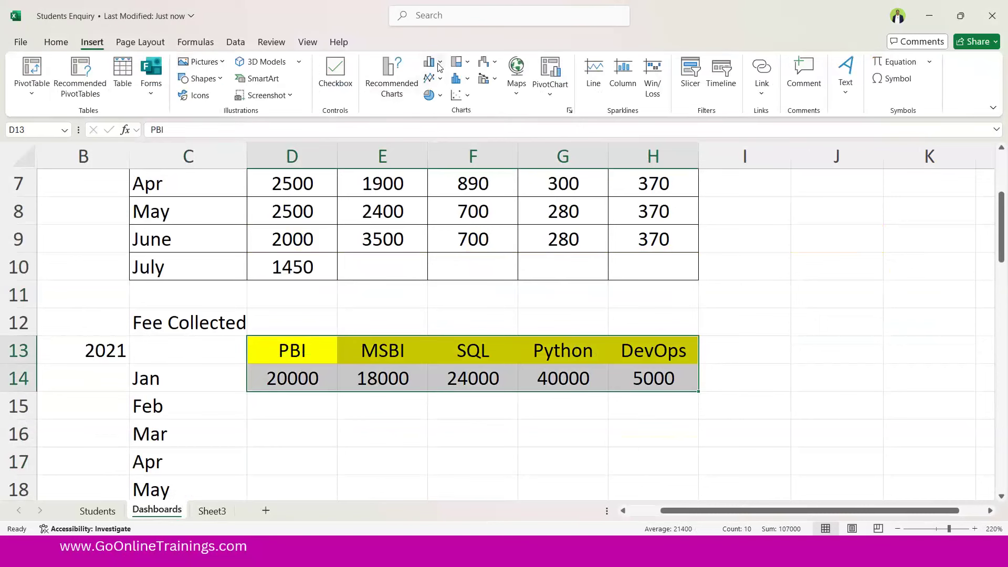
click(440, 64)
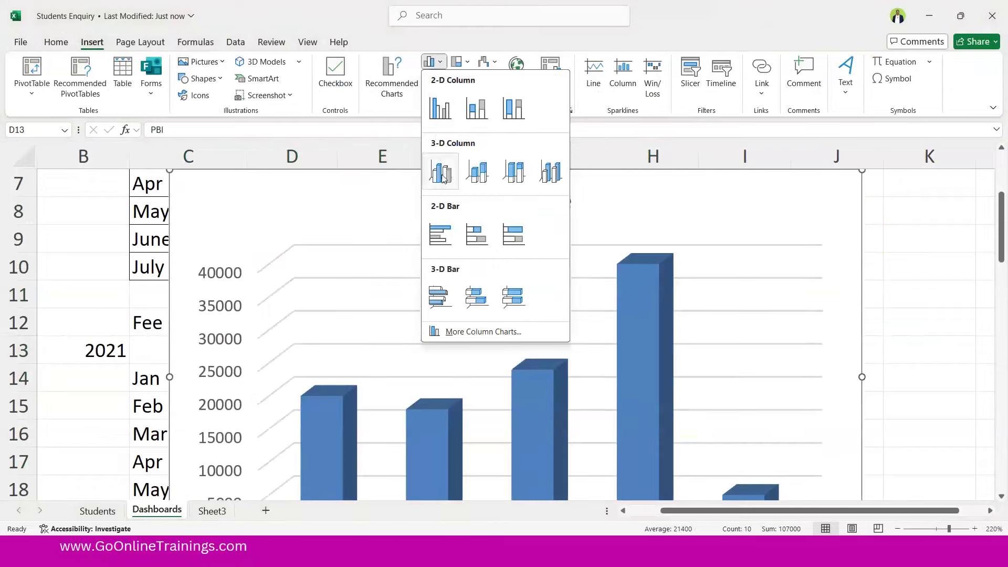
click(442, 173)
scroll(454, 263, down, 2)
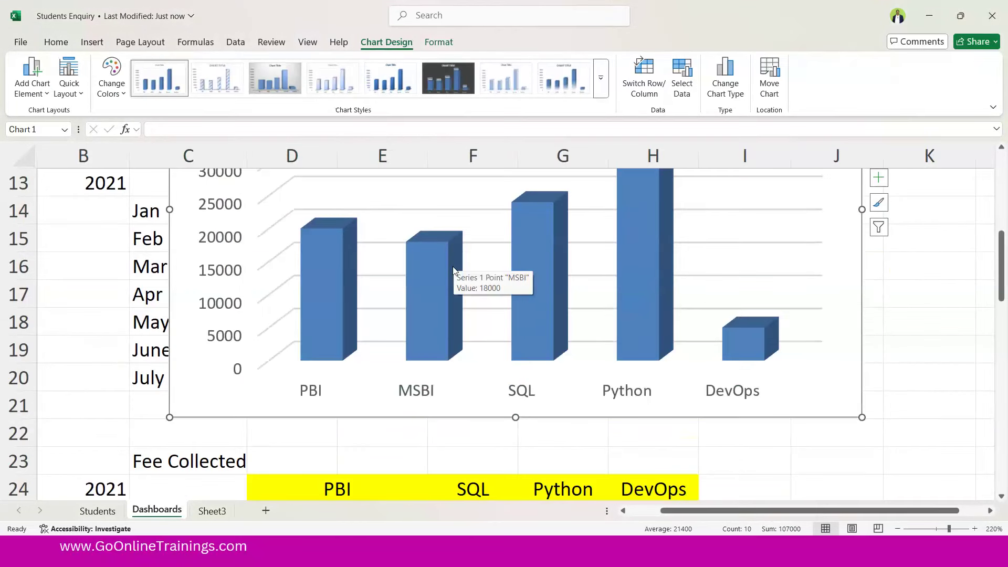
scroll(654, 194, up, 1)
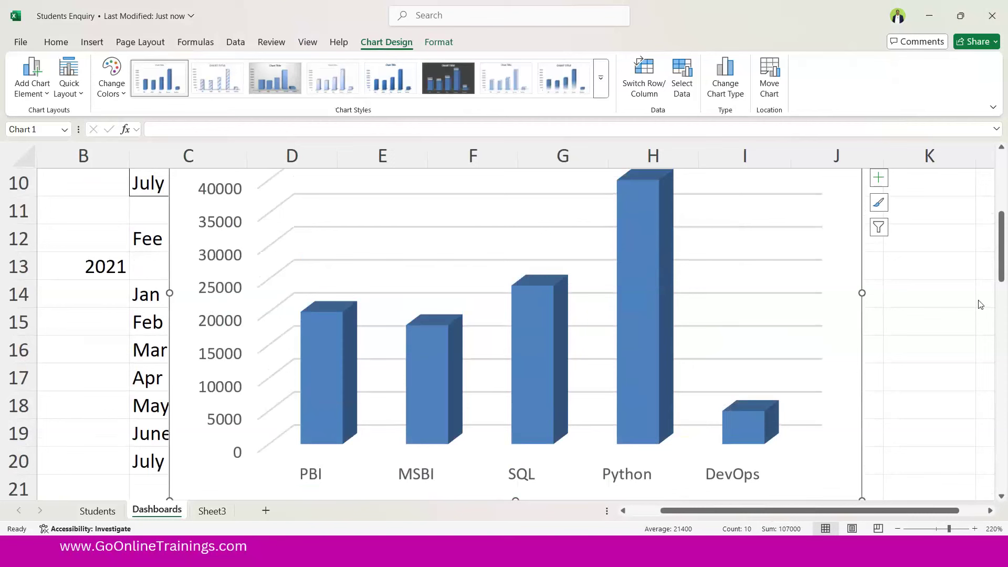
Circle the DevOps column in the chart, draw an arrow pointing at it, and underline the PBI to Python labels
mouse_move(778, 368)
mouse_down()
mouse_move(694, 434)
mouse_move(792, 390)
mouse_move(779, 377)
mouse_up()
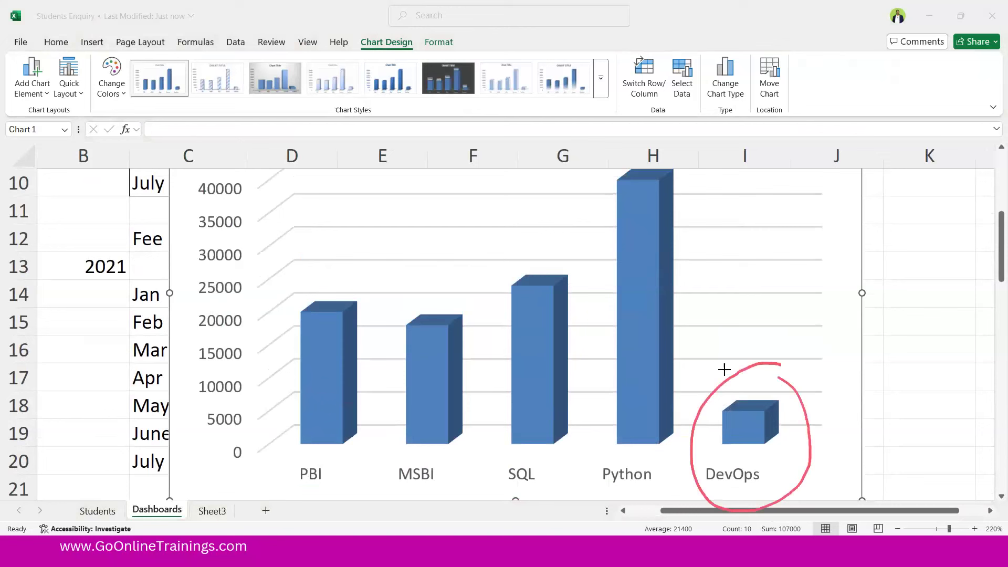
mouse_move(815, 246)
mouse_down()
mouse_move(777, 333)
mouse_move(782, 348)
mouse_move(801, 339)
mouse_up()
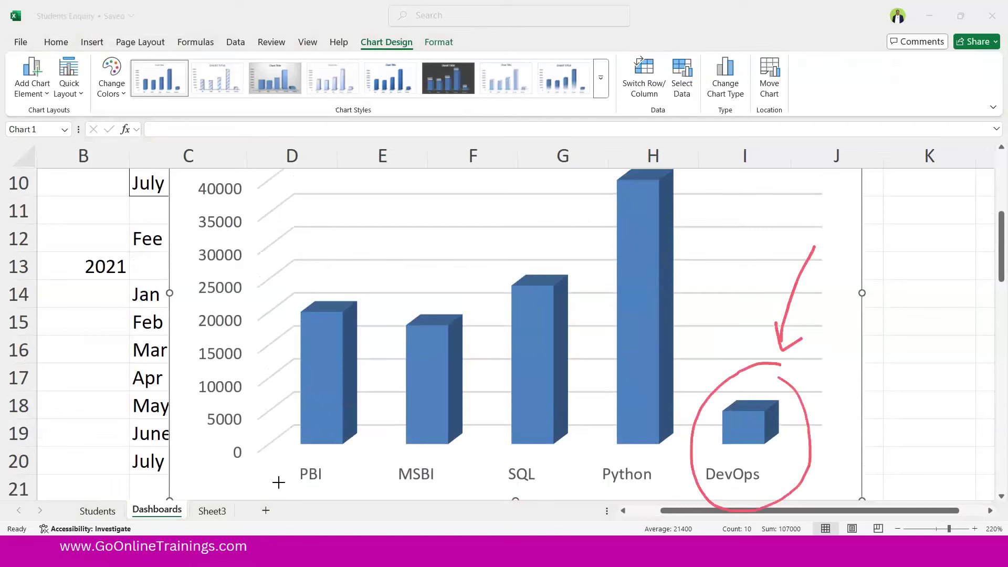
drag(275, 484, 499, 489)
drag(602, 491, 626, 491)
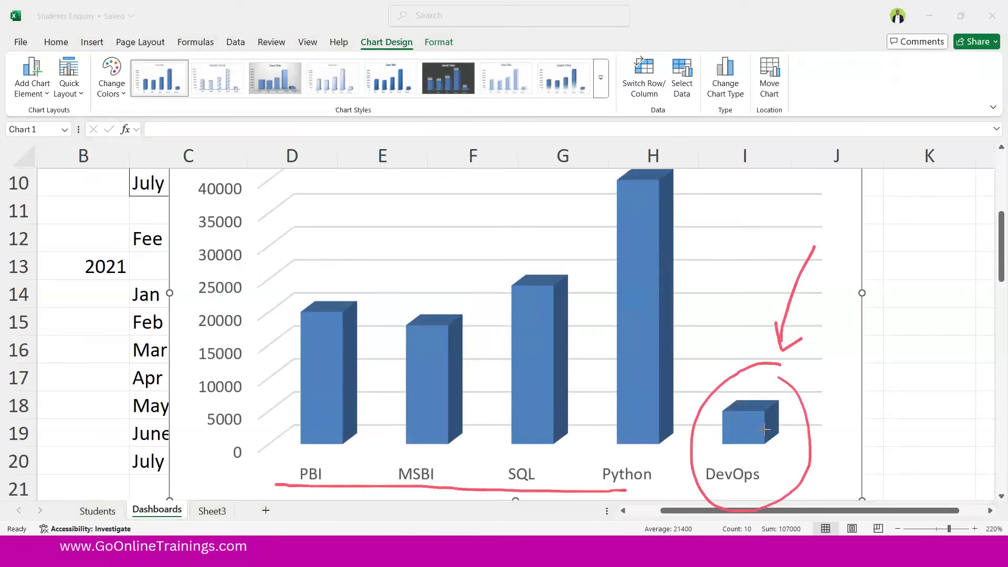
click(836, 383)
drag(792, 430, 866, 393)
Switch to the Students sheet, highlight the student records from Name to PaidDate, and clear the drawn annotations
click(95, 511)
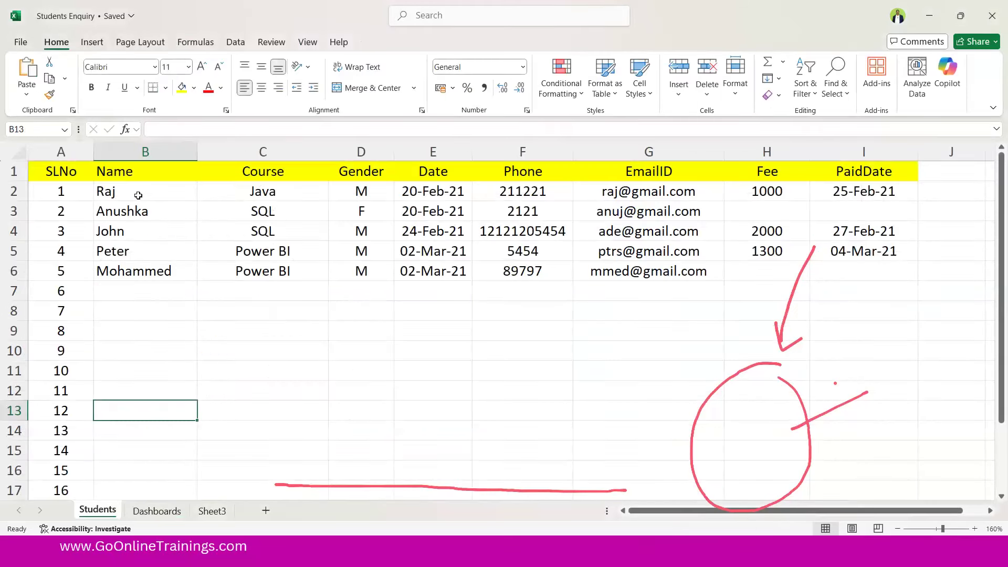
drag(132, 188, 891, 295)
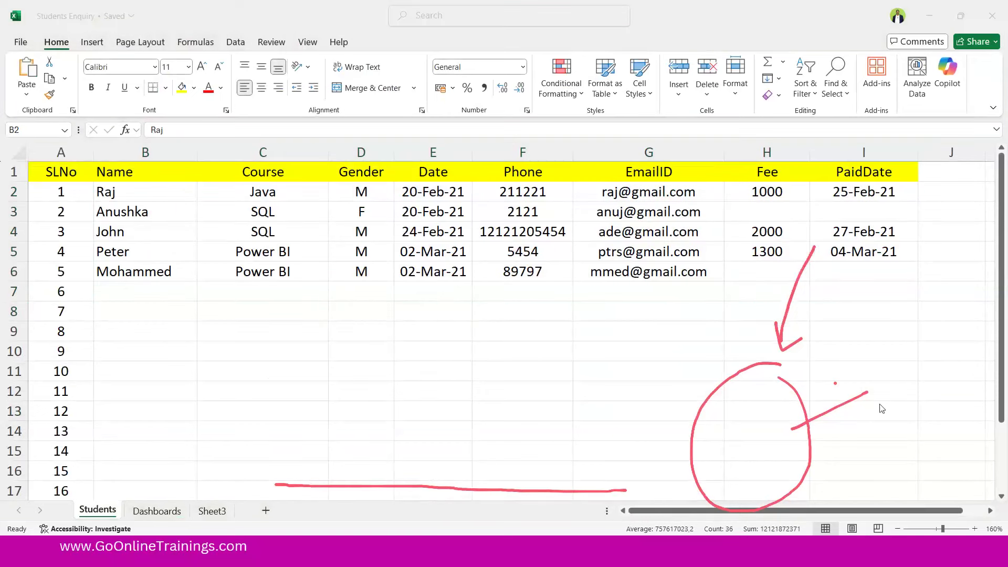
key(Escape)
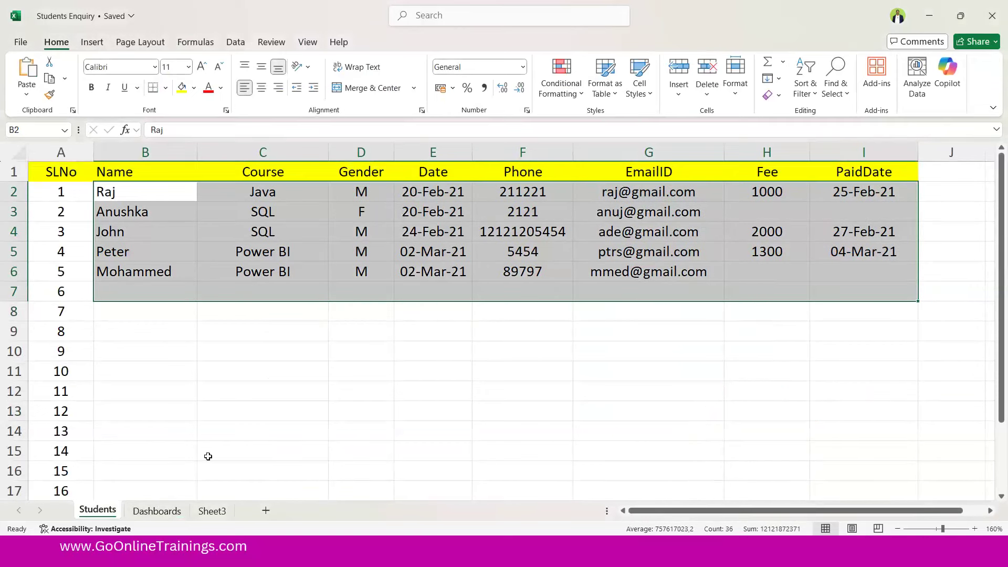
Return to the Dashboards sheet and delete the 3-D column chart
click(178, 510)
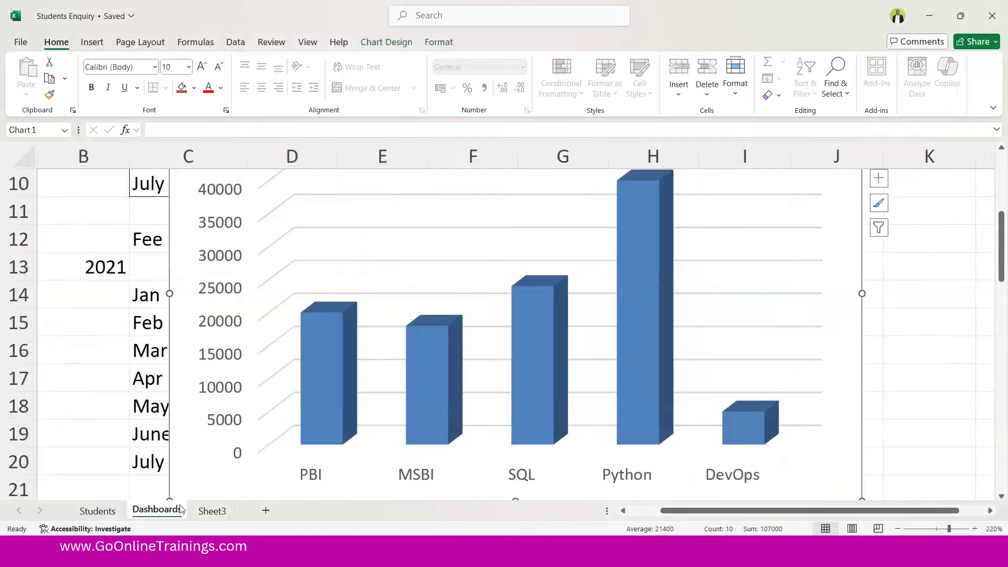
key(Delete)
click(234, 444)
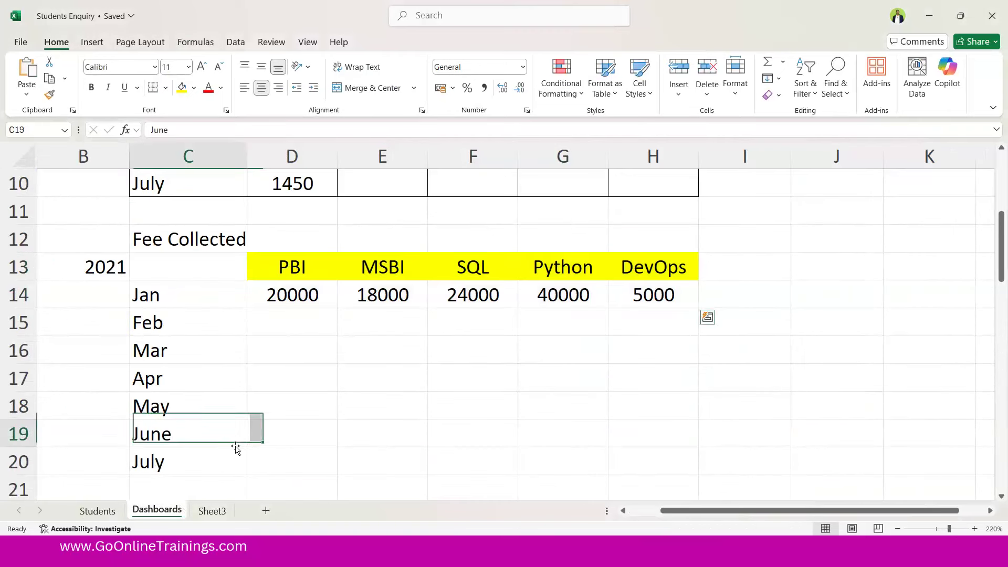
Insert a 2-D clustered column chart of the January Fee Collected amounts and delete it after viewing
drag(290, 266, 625, 299)
click(95, 42)
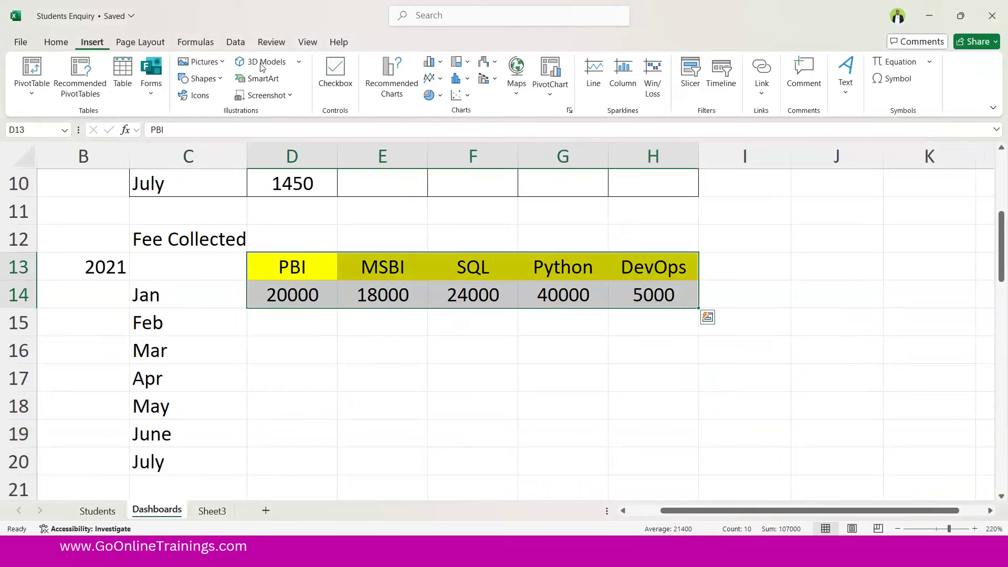
click(440, 64)
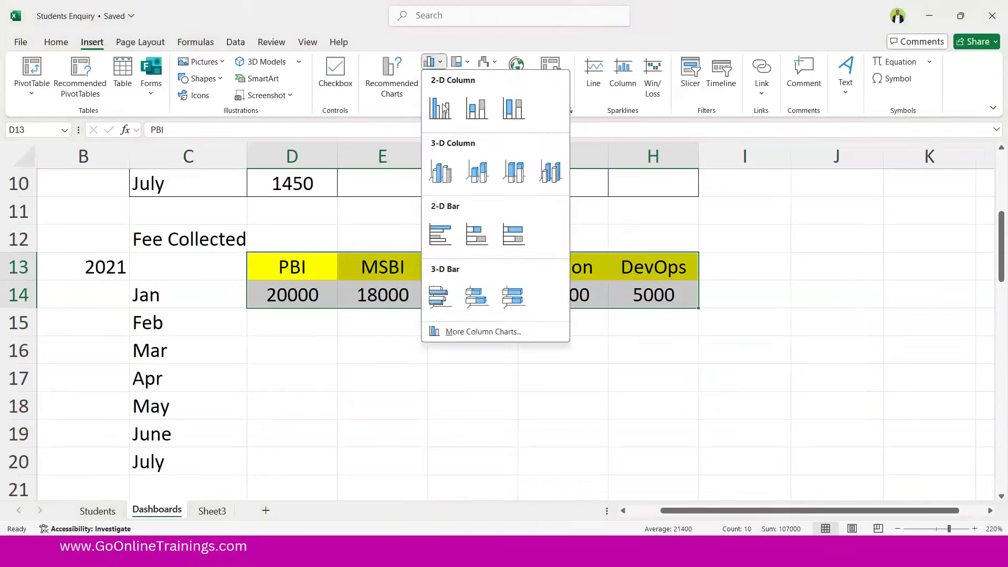
click(443, 105)
scroll(432, 327, down, 3)
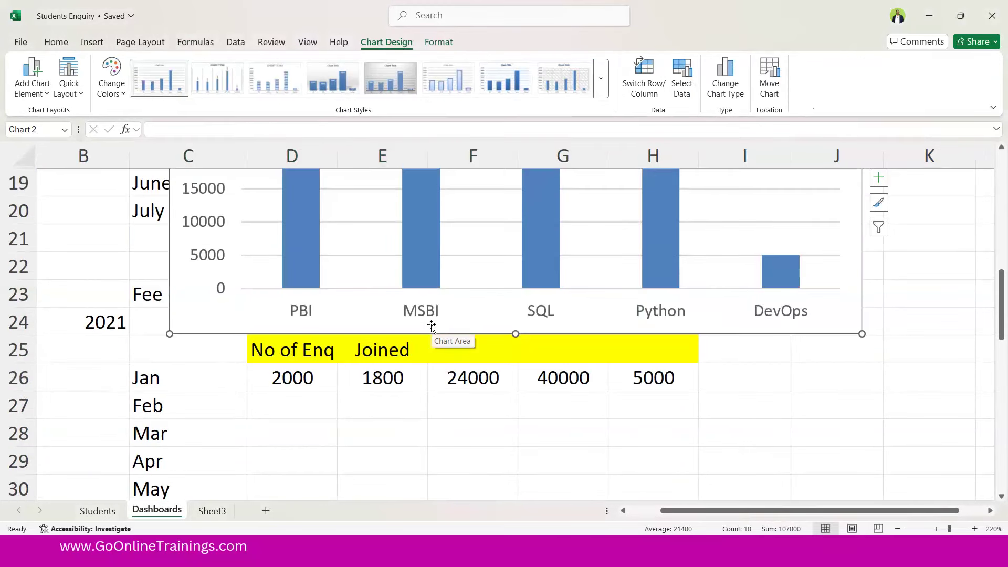
key(Delete)
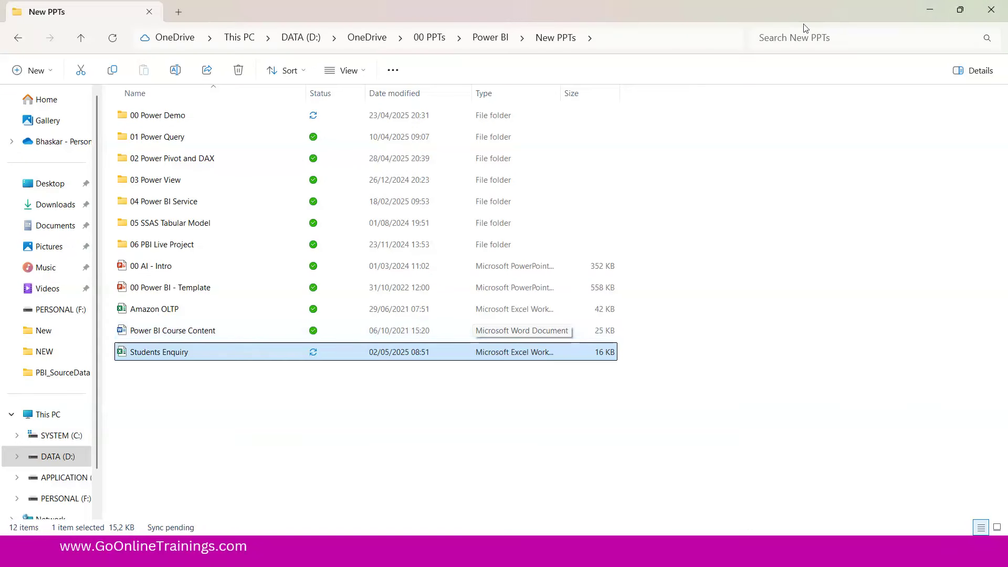
Close the New PPTs folder window and switch to The meeting notes - Latest in Notepad
click(991, 10)
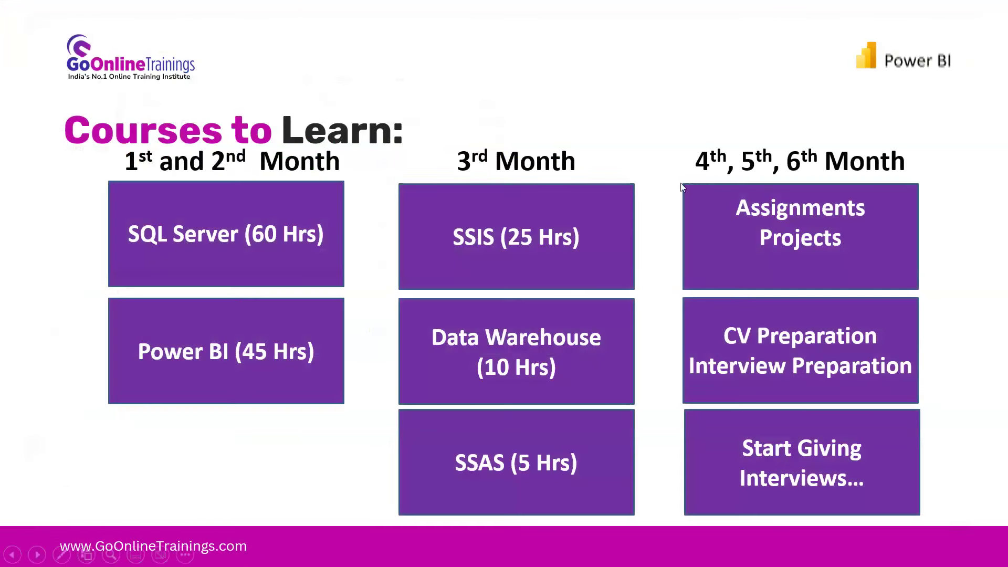
key(super)
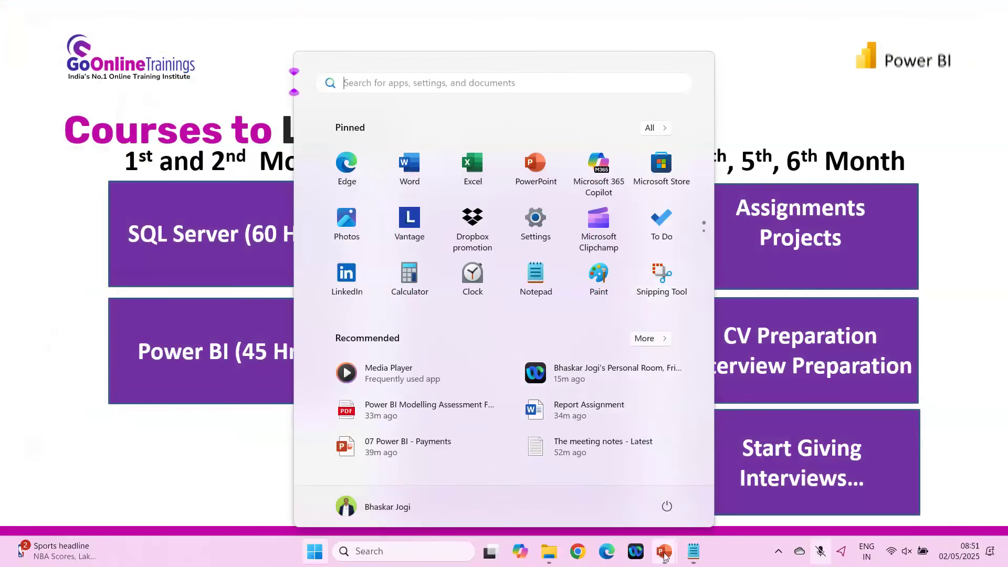
mouse_move(664, 555)
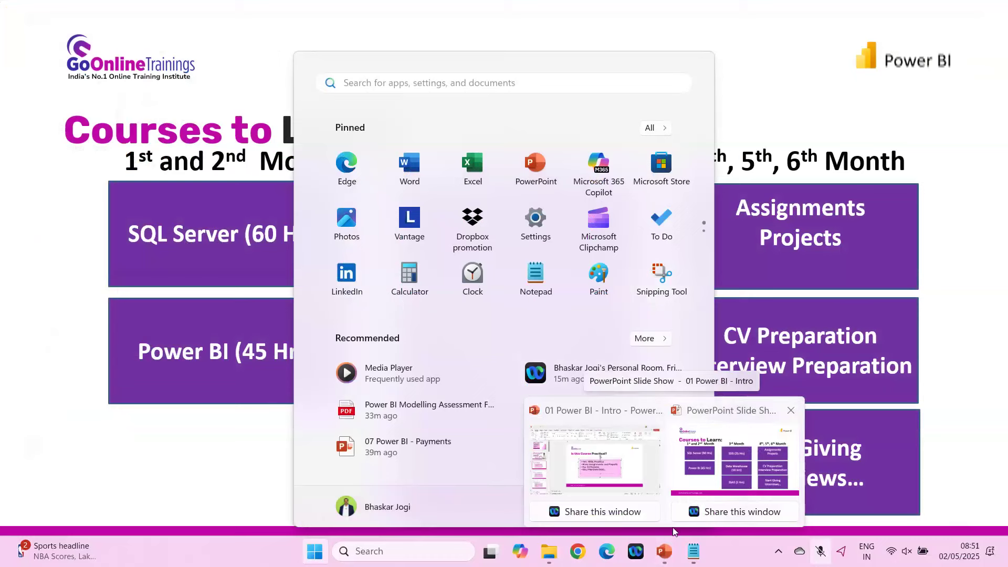
click(694, 553)
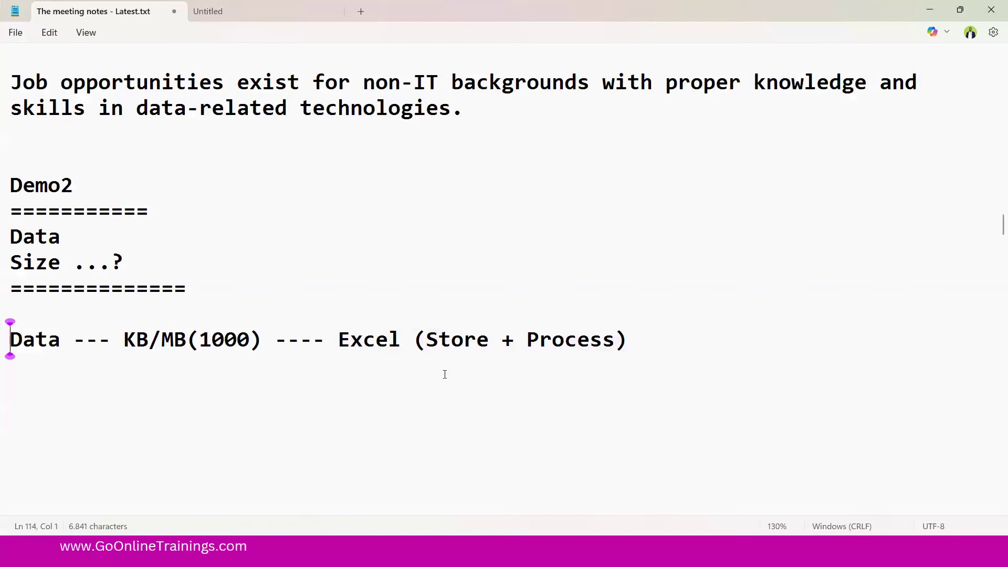
Highlight the words Store, Process and KB in the Demo2 Excel line and place the cursor two lines below it
double_click(457, 339)
double_click(534, 340)
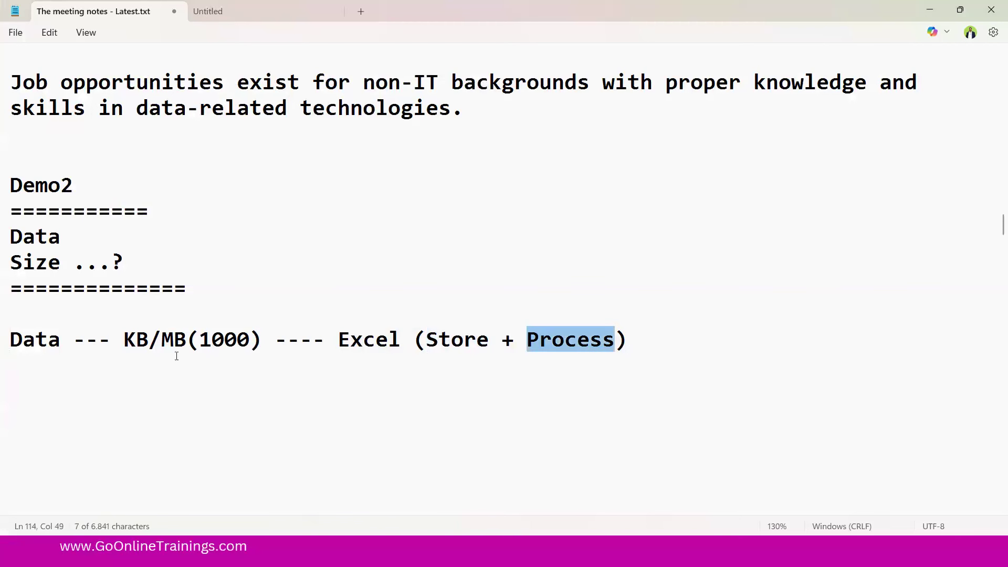
double_click(144, 346)
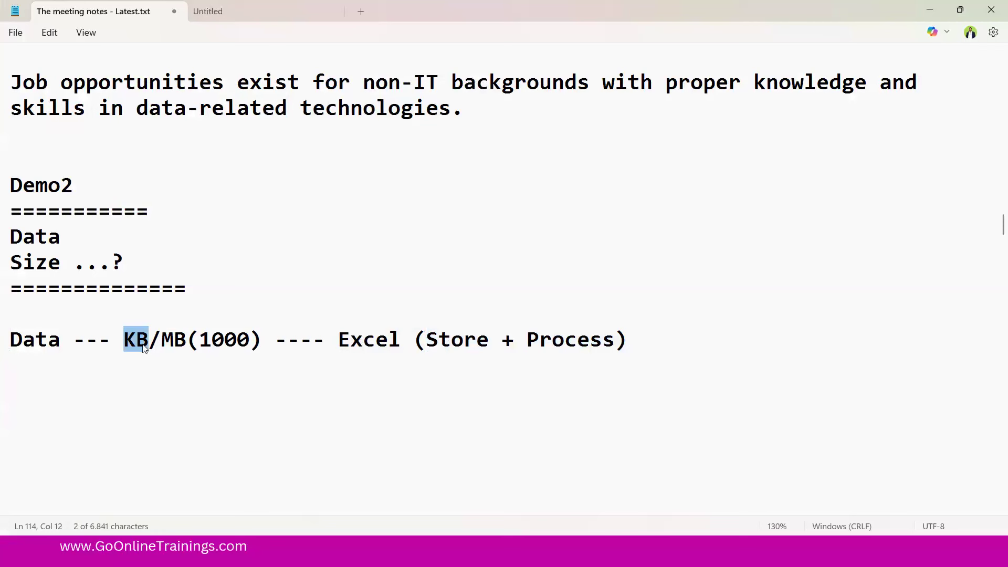
click(72, 397)
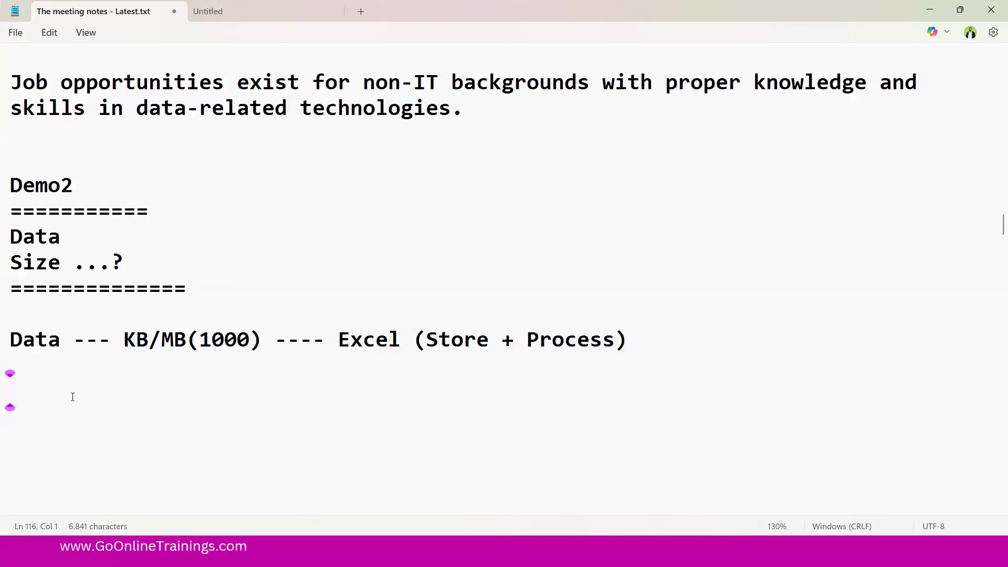
Remove the empty lines between the Demo2 Excel line and the GB(Lacs/Millions) line, and reduce the text zoom to 120%
key(Delete)
key(Delete)
key(Delete)
key(Delete)
key(Delete)
key(Delete)
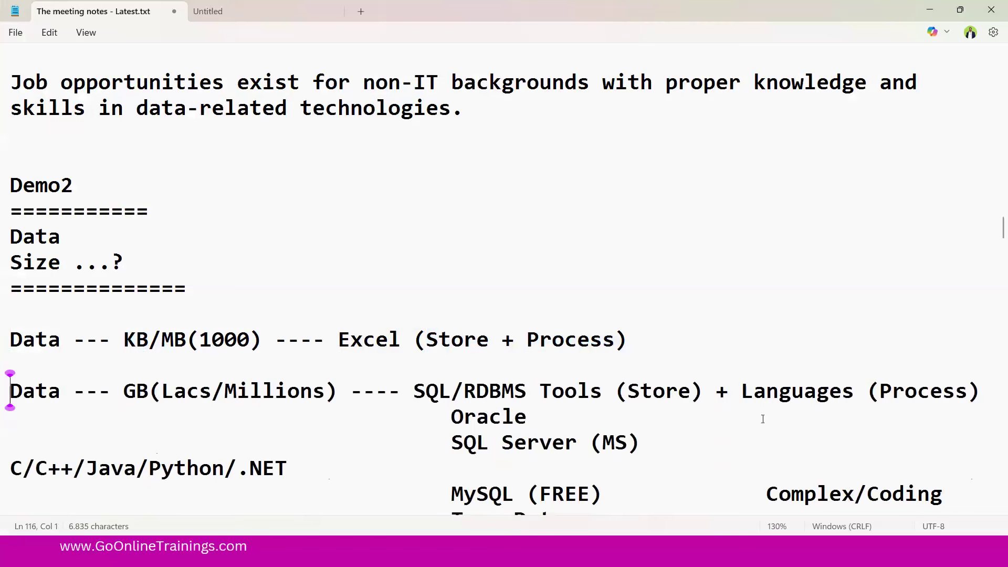
key(ctrl+minus)
click(907, 373)
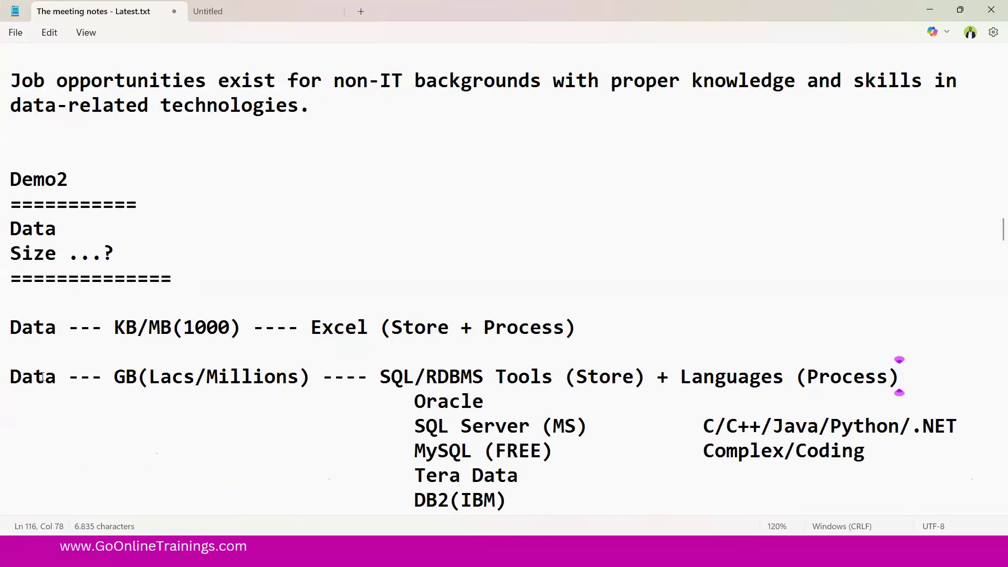
Add the line "500 GB / Month" between the KB/MB Excel line and the GB(Lacs/Millions) line, with blank lines above it
click(596, 320)
key(Return)
key(Return)
key(Return)
text(5)
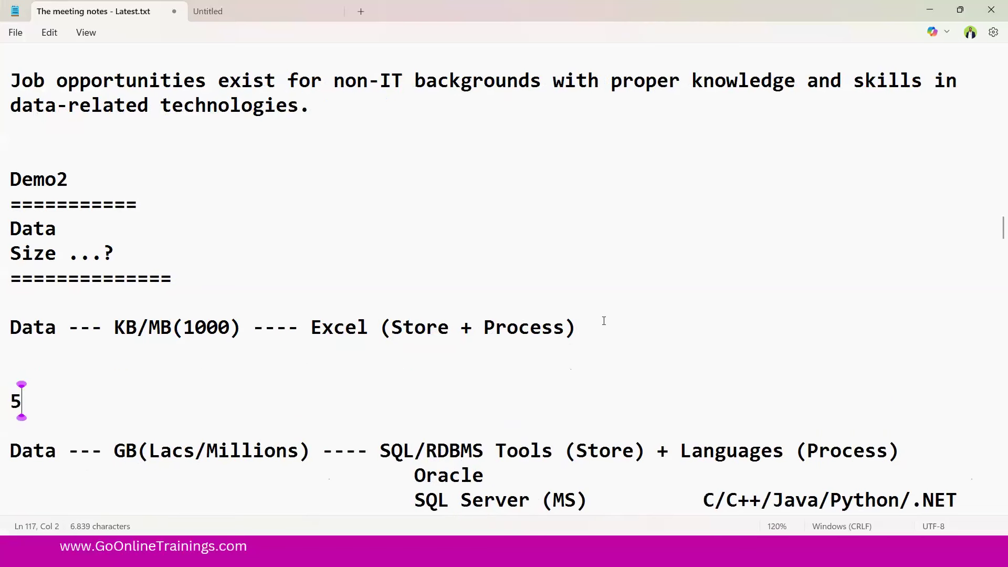
text(00 G)
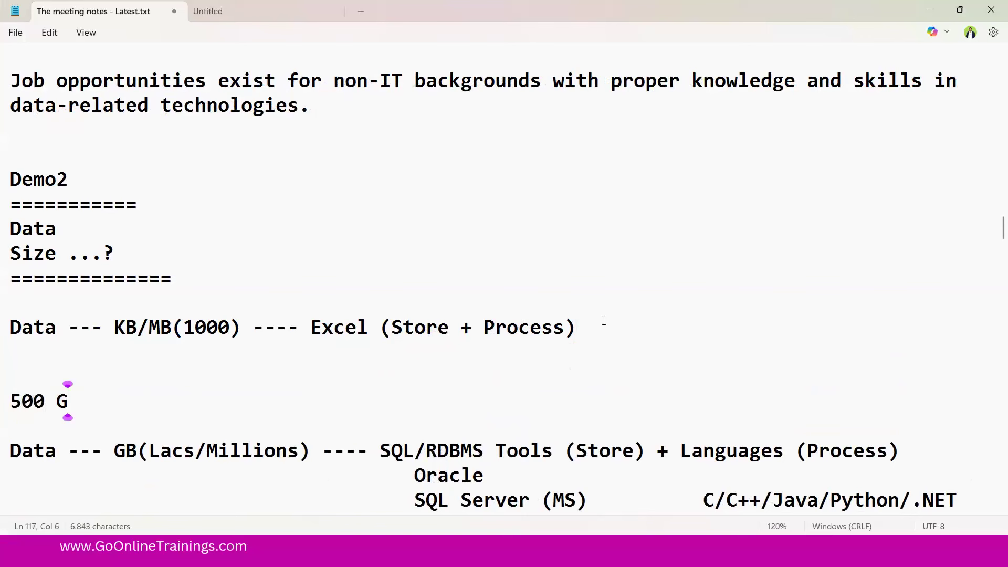
text(B / Month)
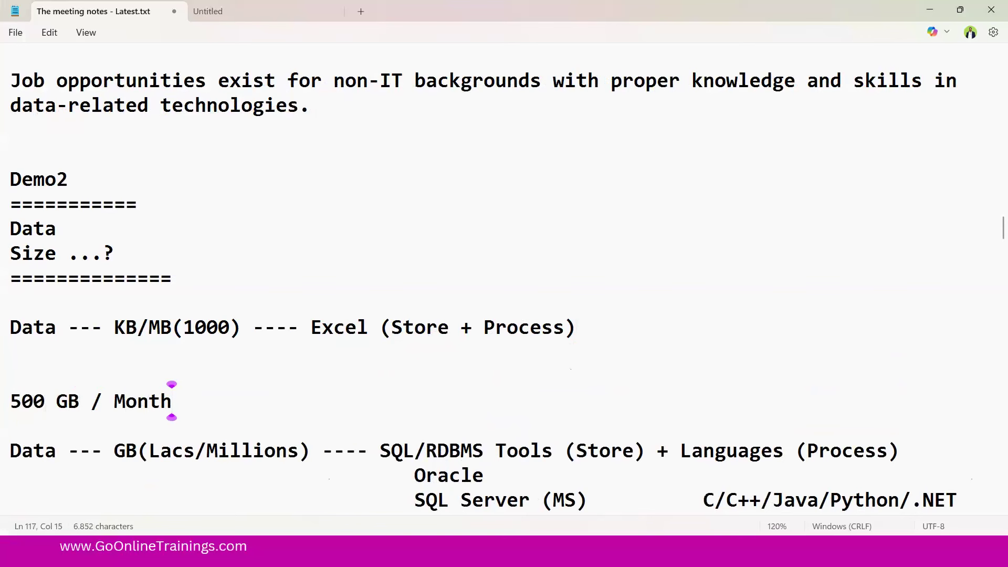
Highlight GB in the 500 GB / Month line, the word Excel, and the SQL/RDBMS Tools (Store) text in turn
drag(45, 401, 80, 402)
drag(311, 328, 375, 330)
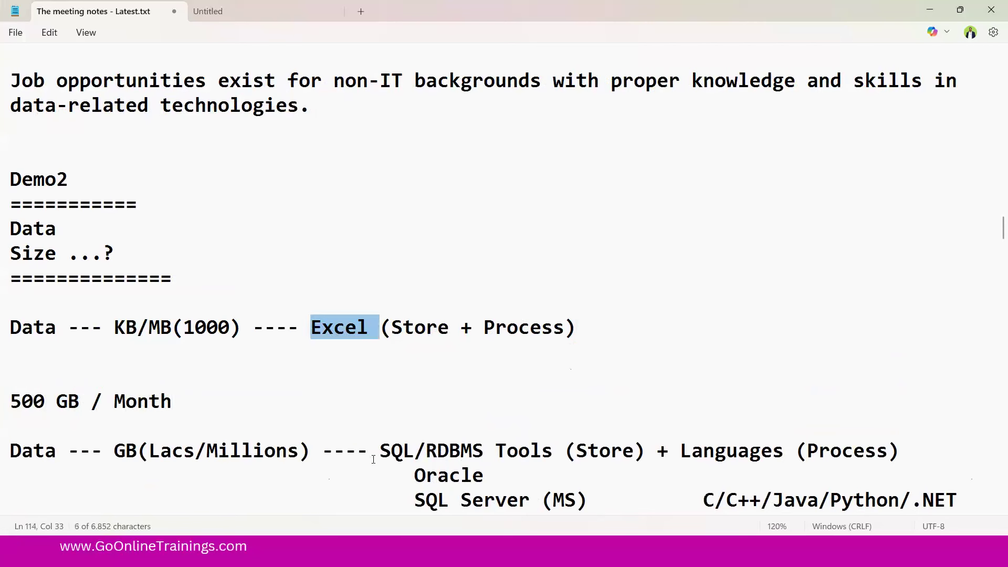
drag(386, 451, 530, 451)
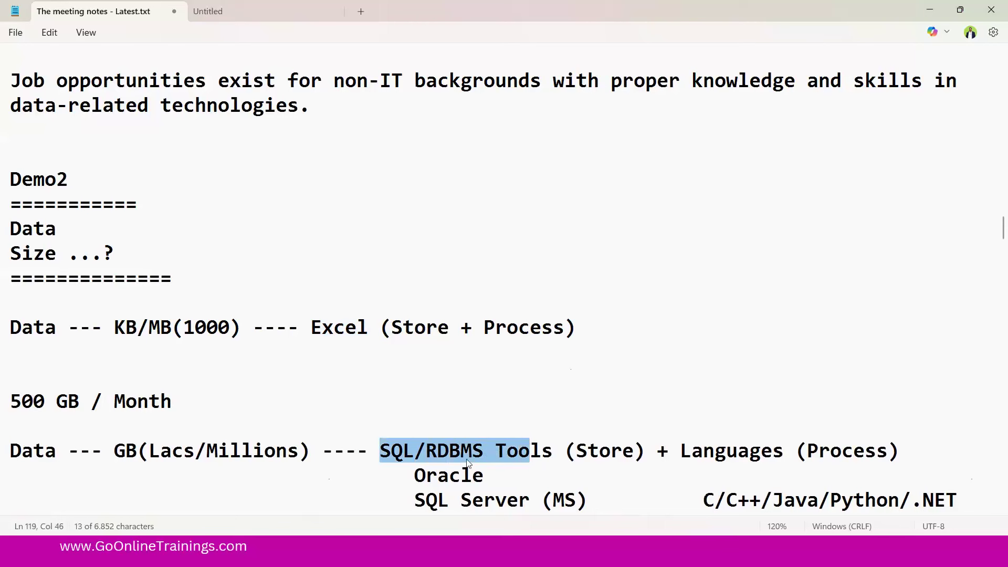
click(461, 451)
drag(426, 451, 647, 451)
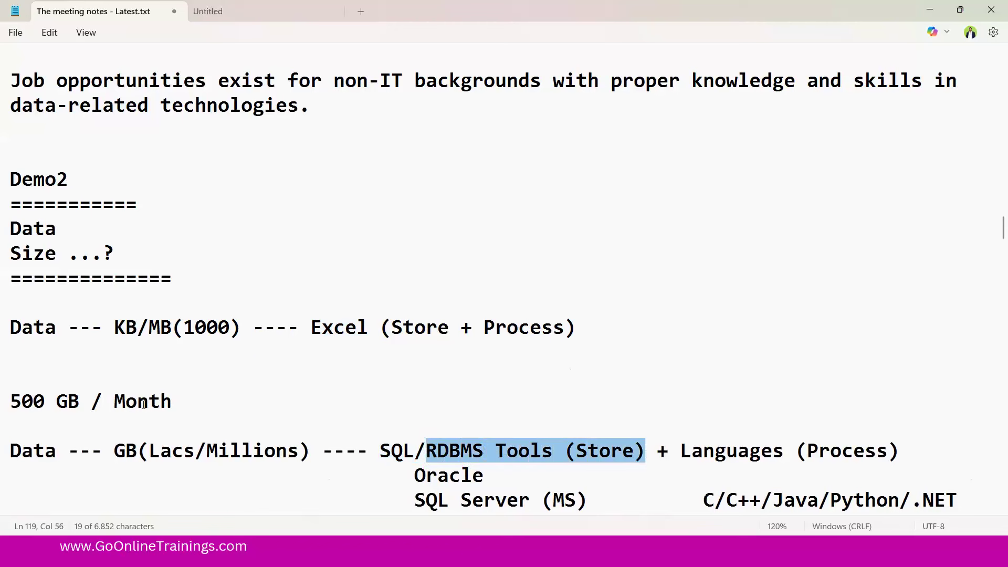
Compare tools for the 500 GB / Month volume by alternately highlighting that line, Excel and SQL, ending on the full 500 GB / Month line
drag(173, 402, 9, 402)
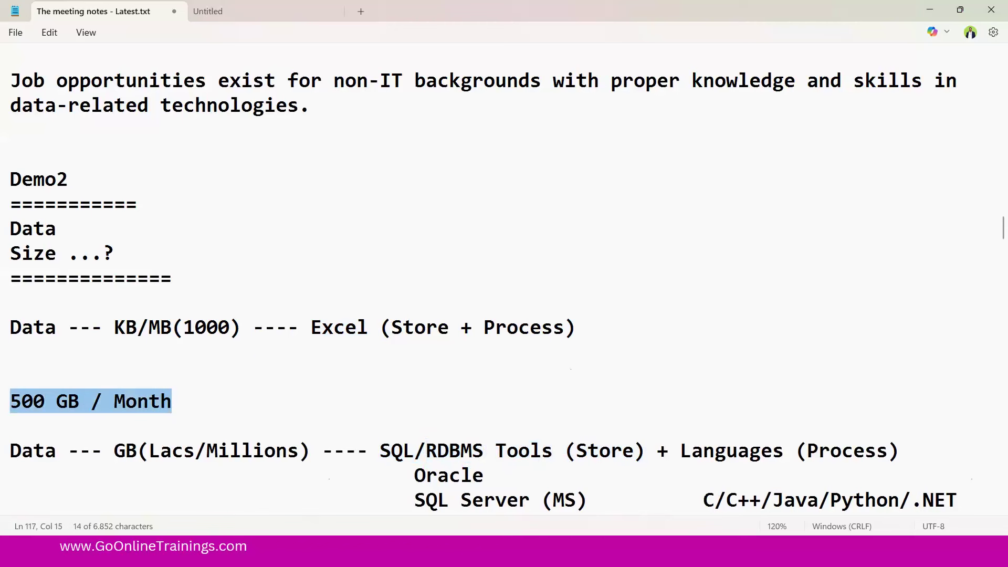
drag(311, 325, 376, 326)
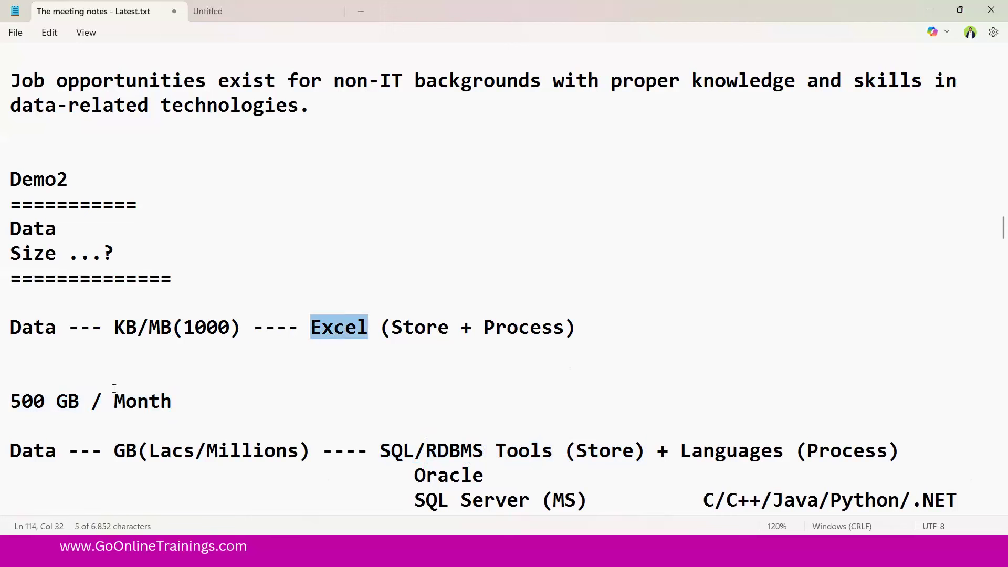
drag(10, 402, 79, 402)
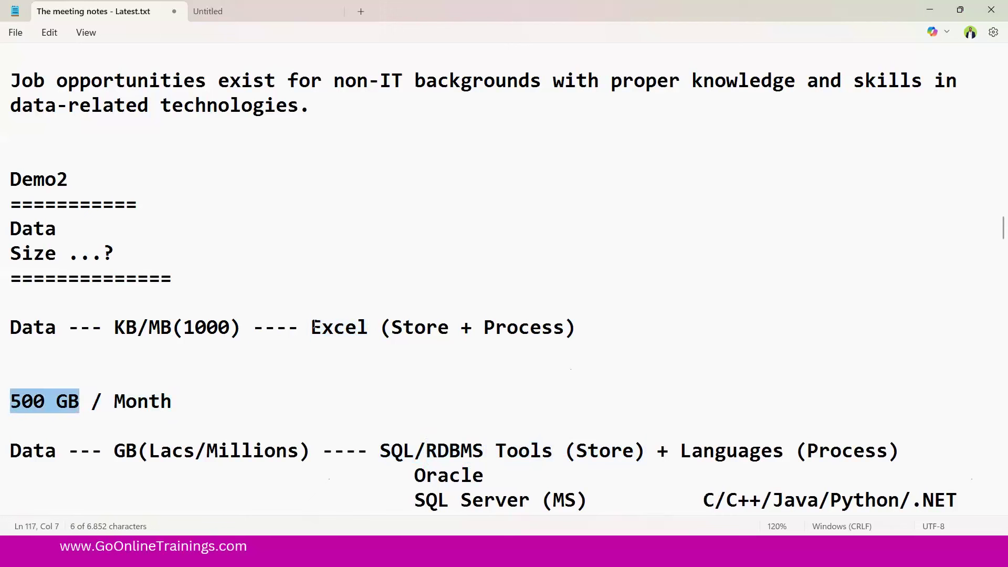
drag(314, 327, 379, 327)
drag(381, 450, 423, 453)
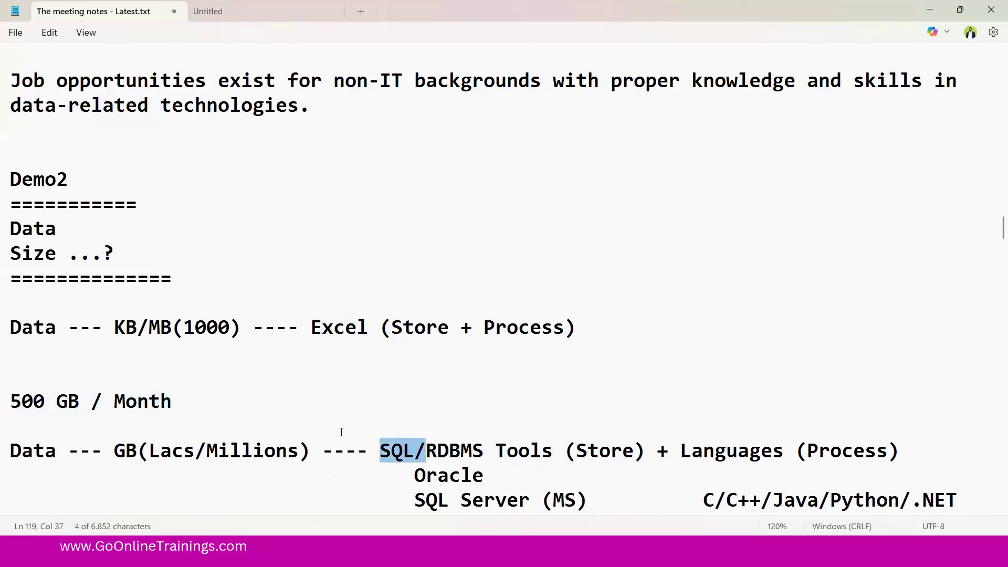
triple_click(89, 401)
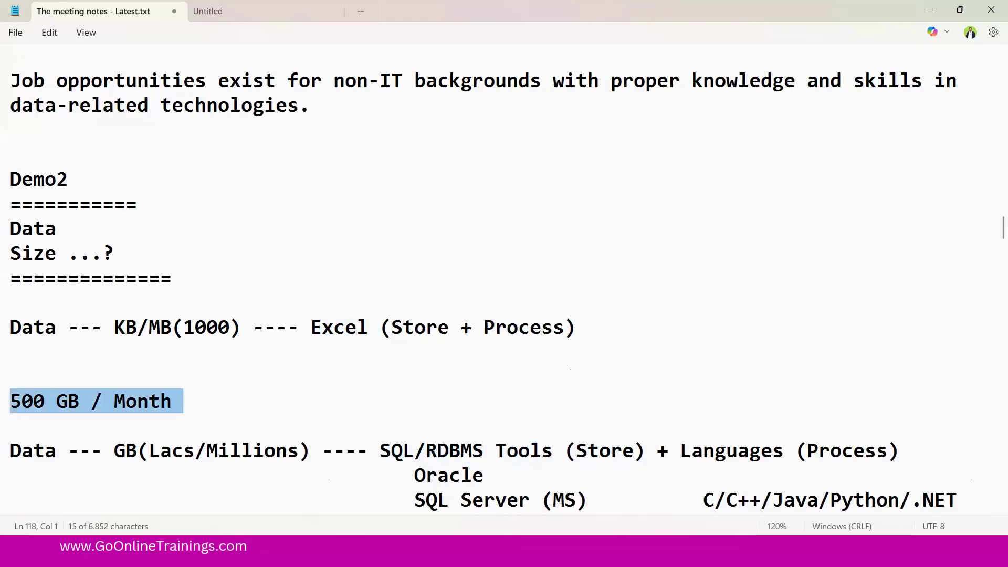